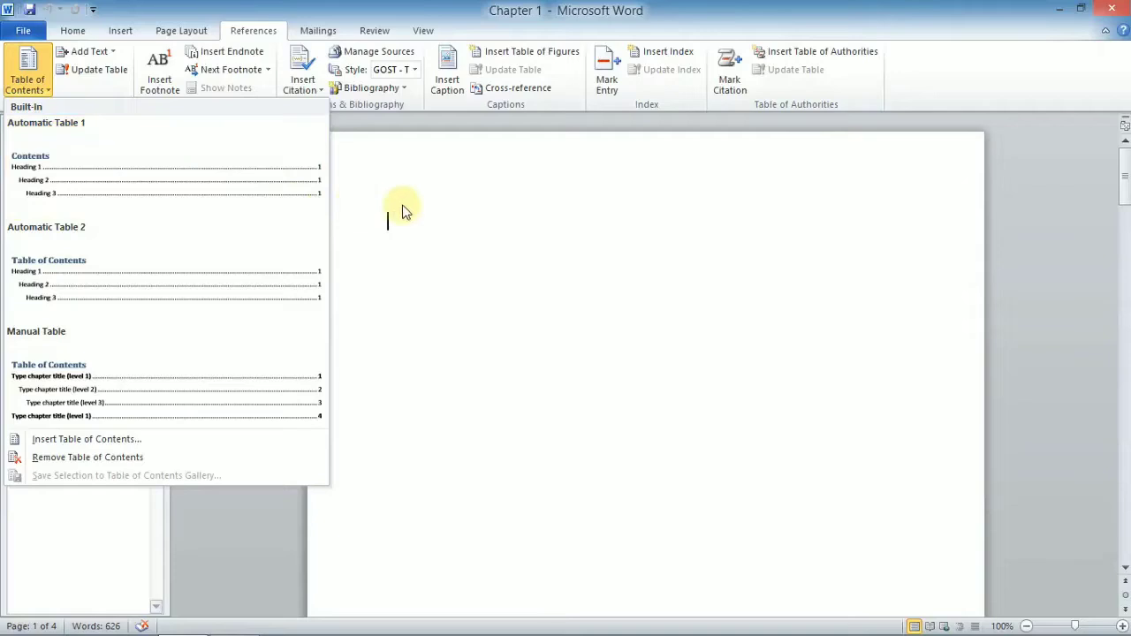
Apply the Heading 1 style to the "Chapter 1" title.
click(518, 225)
drag(1125, 181, 1125, 288)
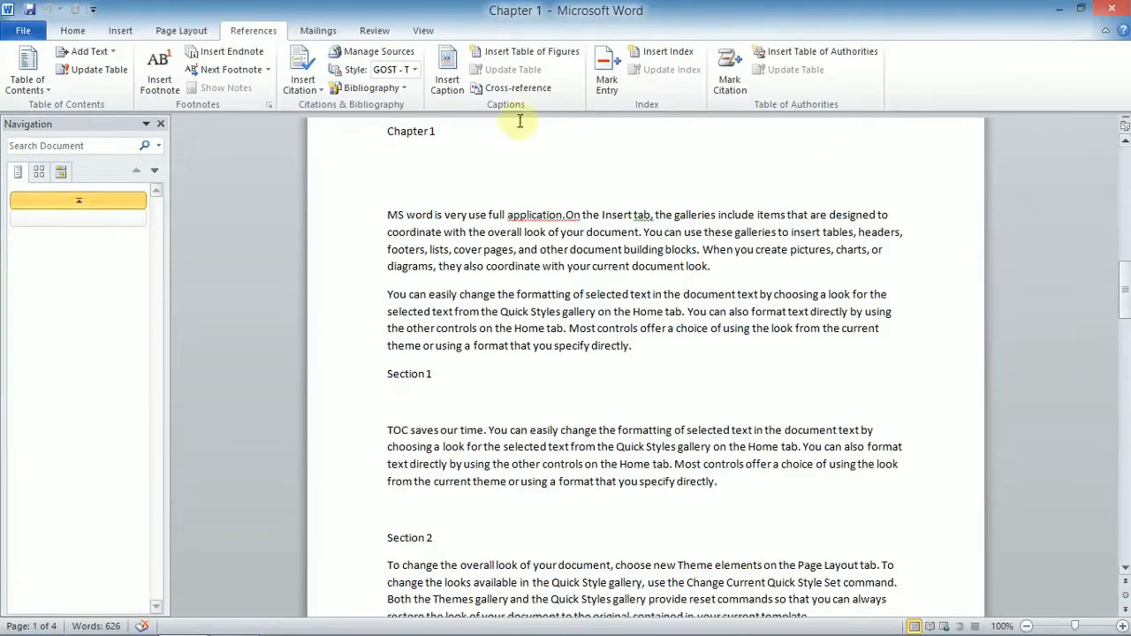
triple_click(437, 131)
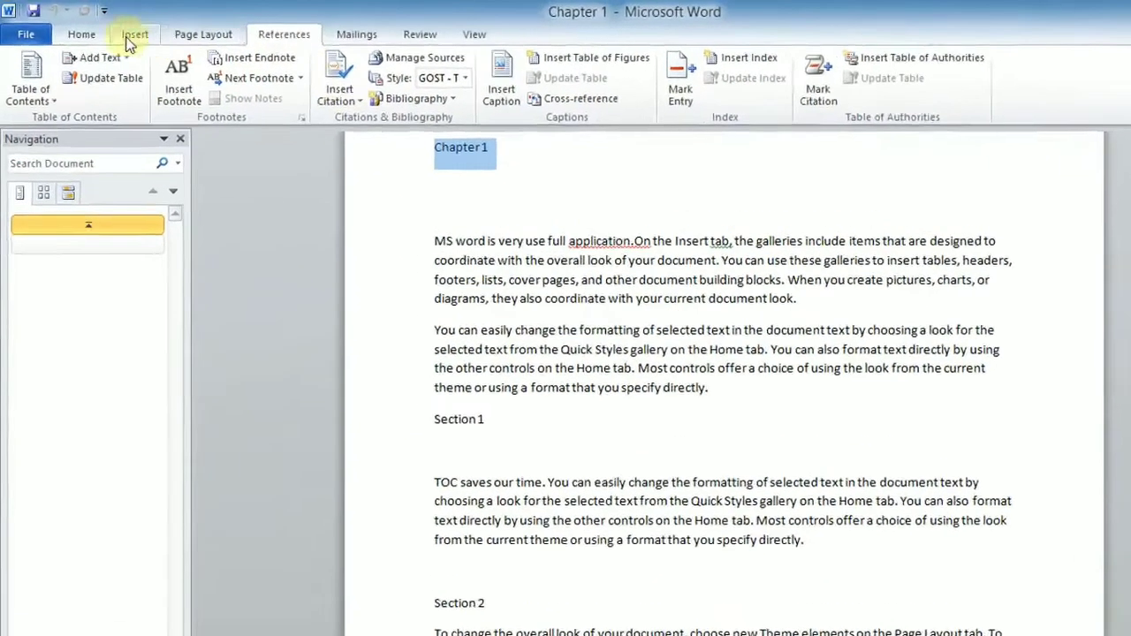
click(79, 32)
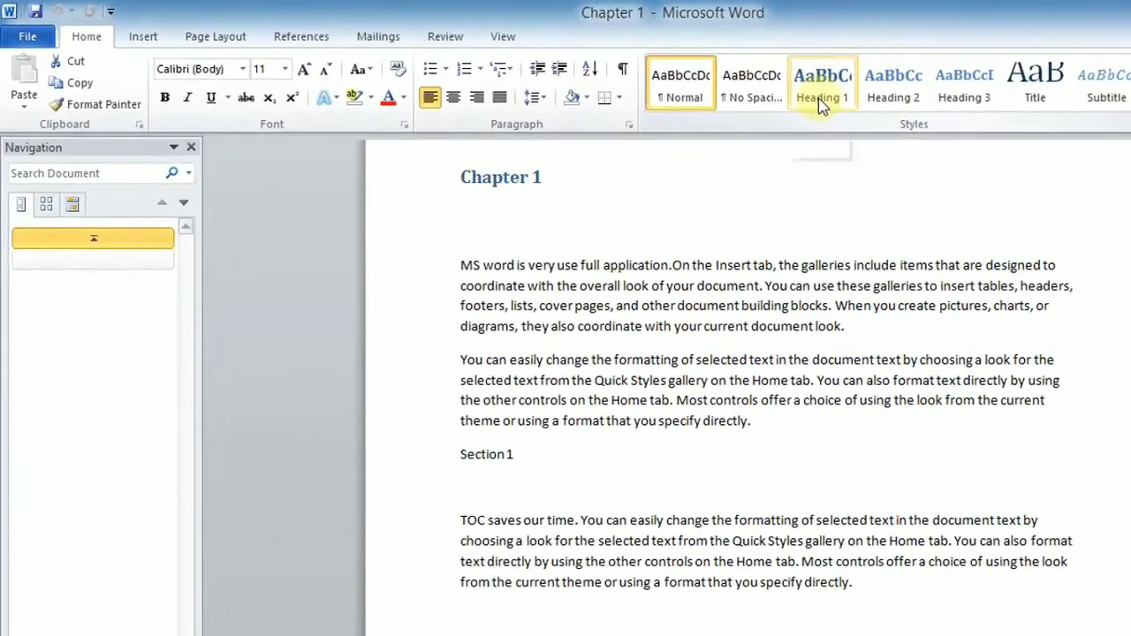
click(817, 99)
Apply the Heading 1 style to the "Chapter 2" title.
scroll(738, 378, down, 2)
scroll(738, 378, down, 8)
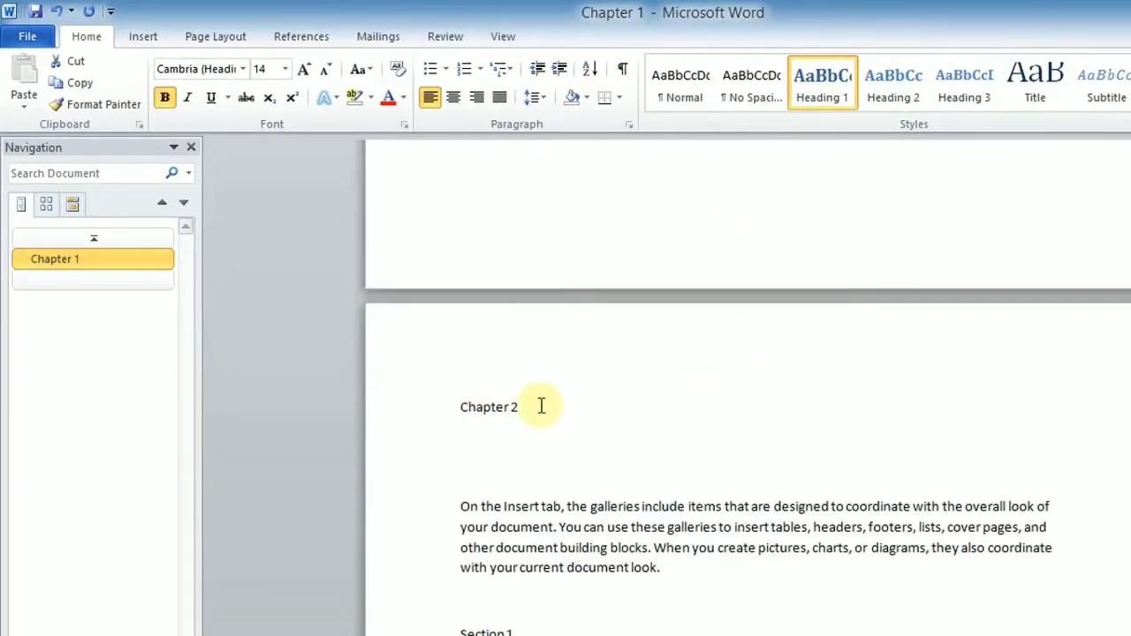
triple_click(536, 406)
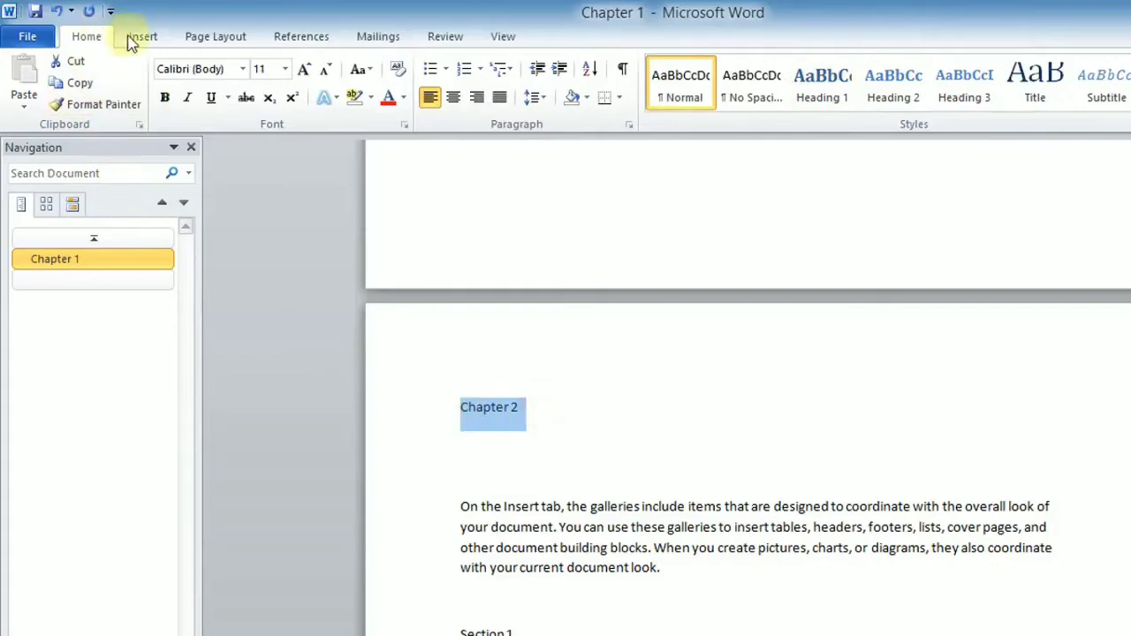
click(825, 101)
Apply the Heading 1 style to the "Chapter 3" title.
scroll(915, 443, down, 3)
scroll(913, 442, down, 10)
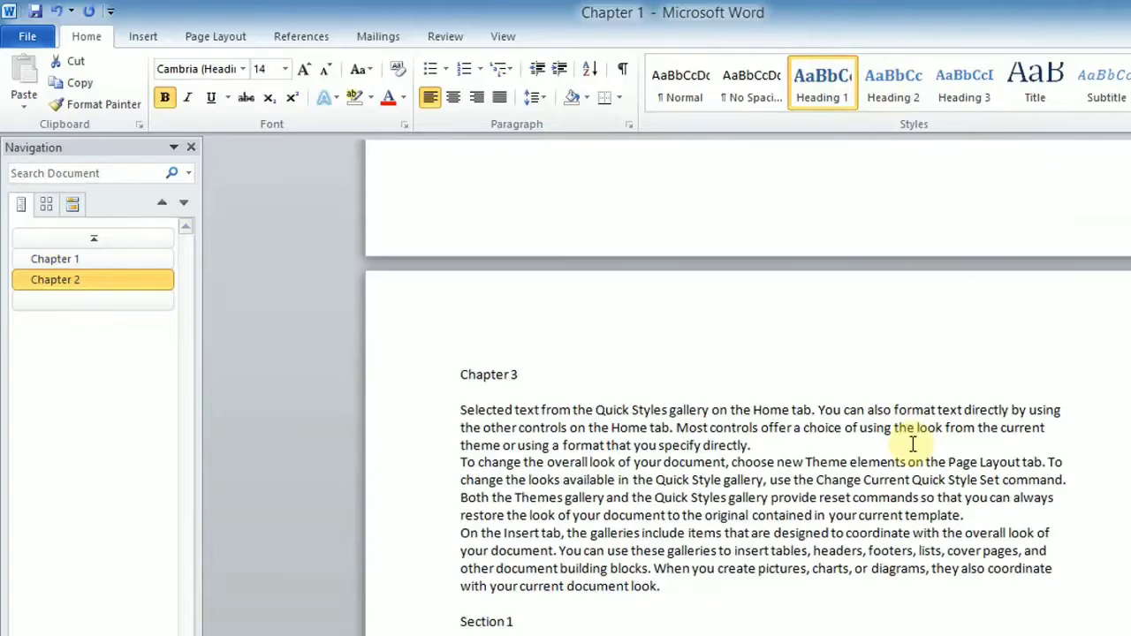
drag(525, 373, 462, 374)
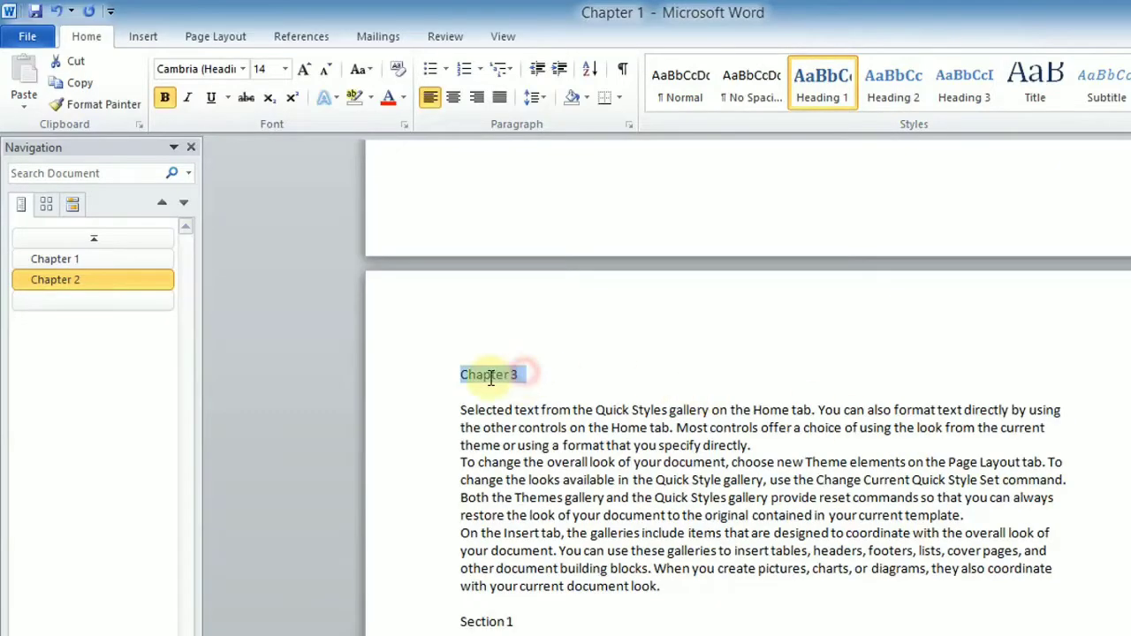
click(820, 92)
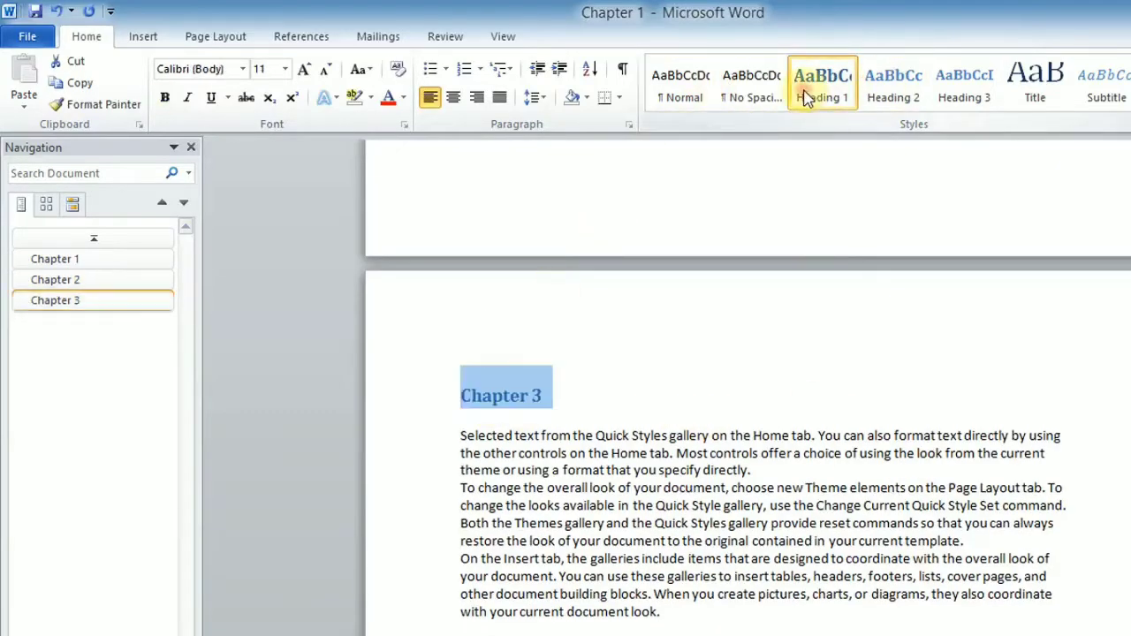
Insert the Automatic Table 1 table of contents on the blank first page of the document.
scroll(797, 497, down, 5)
scroll(795, 497, up, 12)
scroll(798, 499, up, 15)
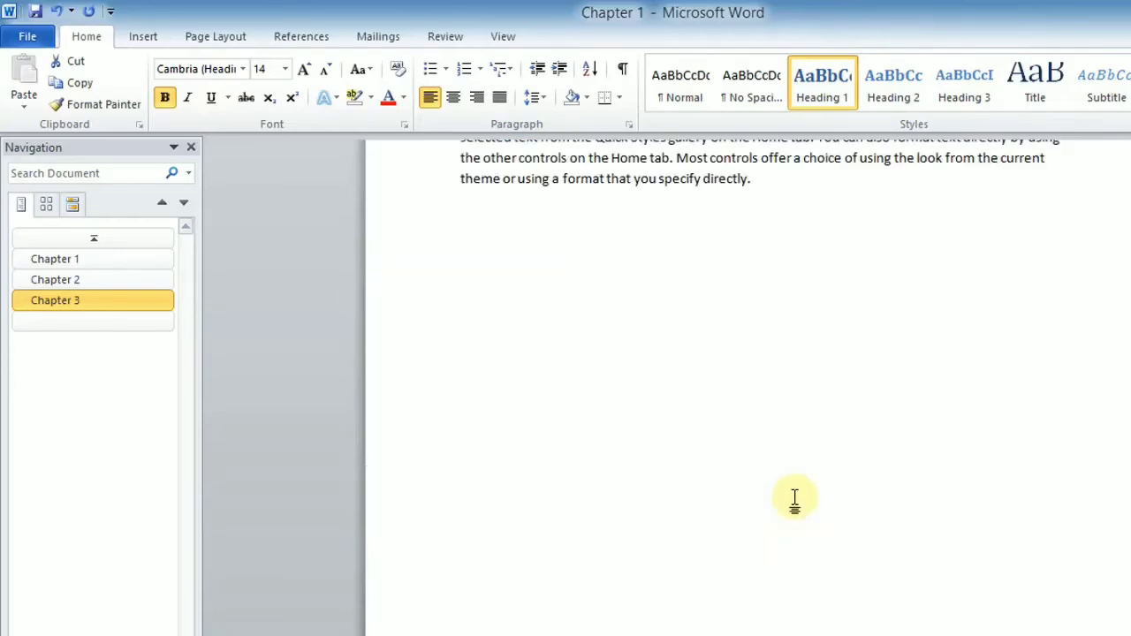
scroll(797, 496, up, 10)
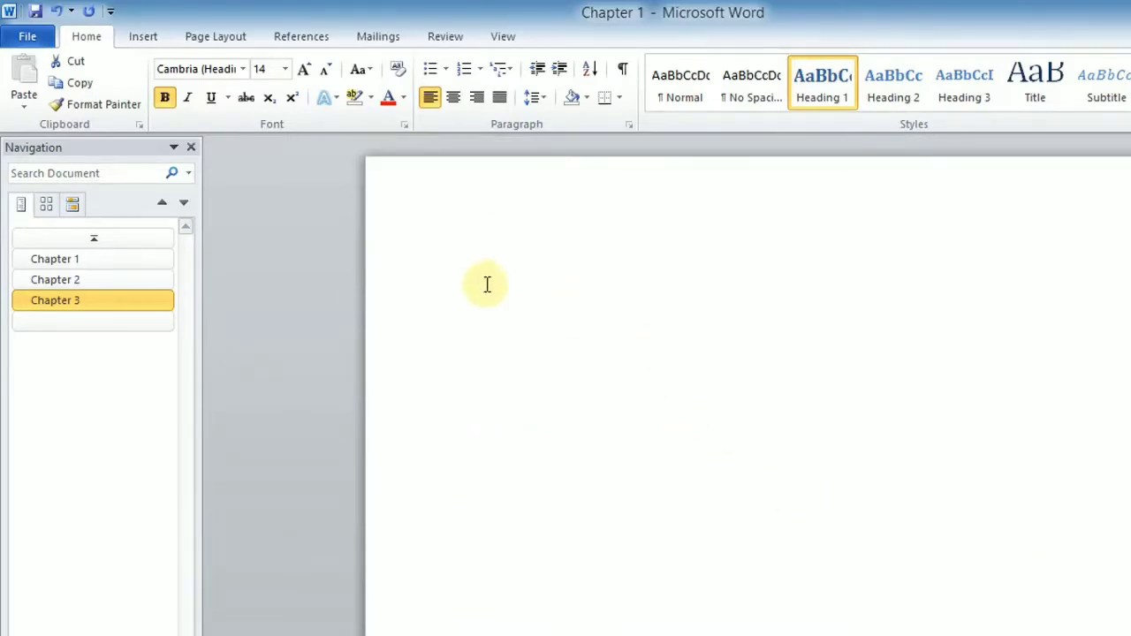
click(476, 286)
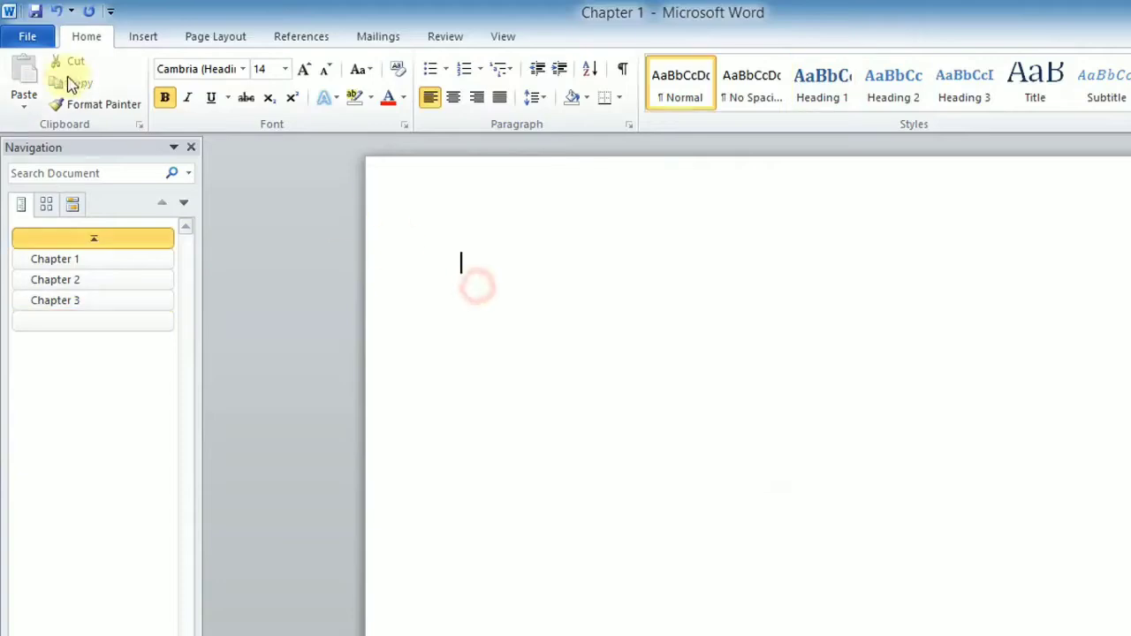
click(279, 41)
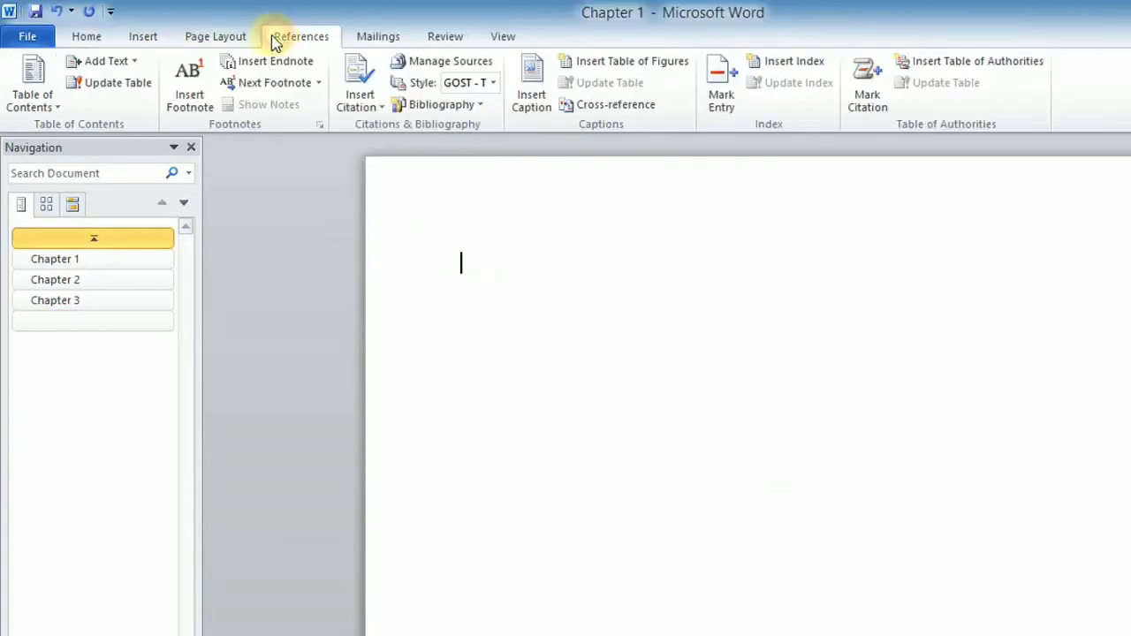
click(35, 99)
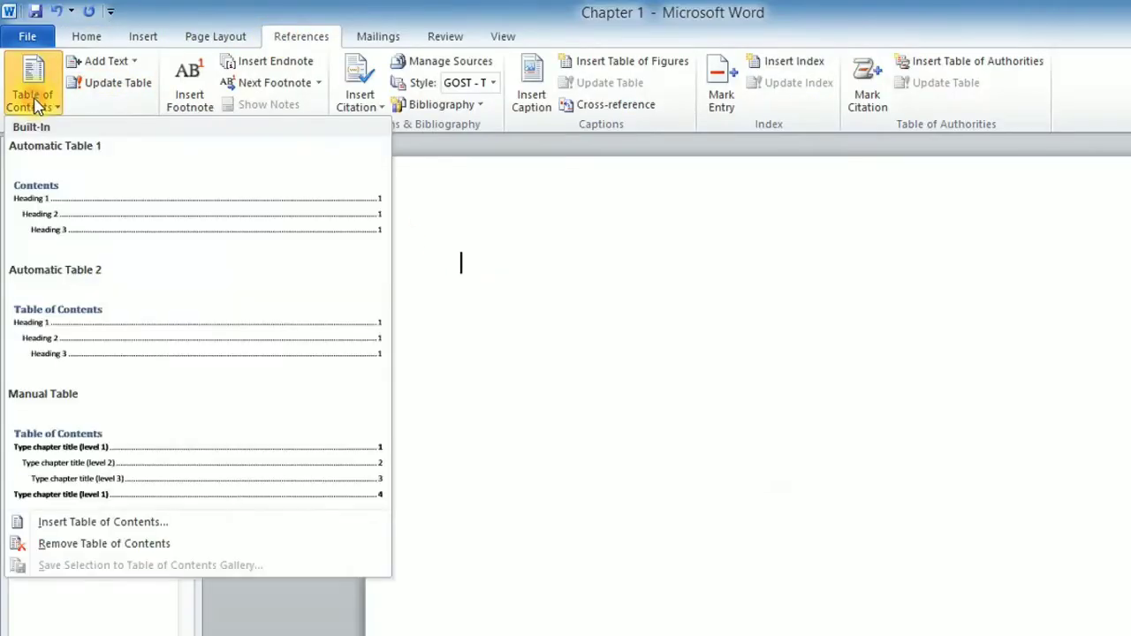
click(82, 200)
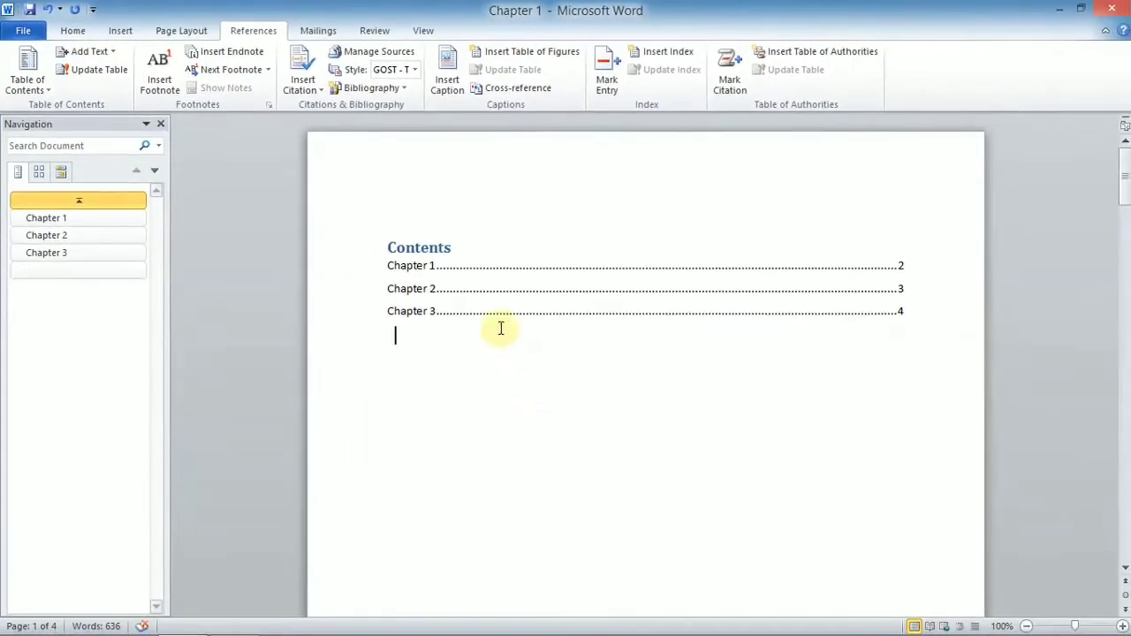
click(635, 435)
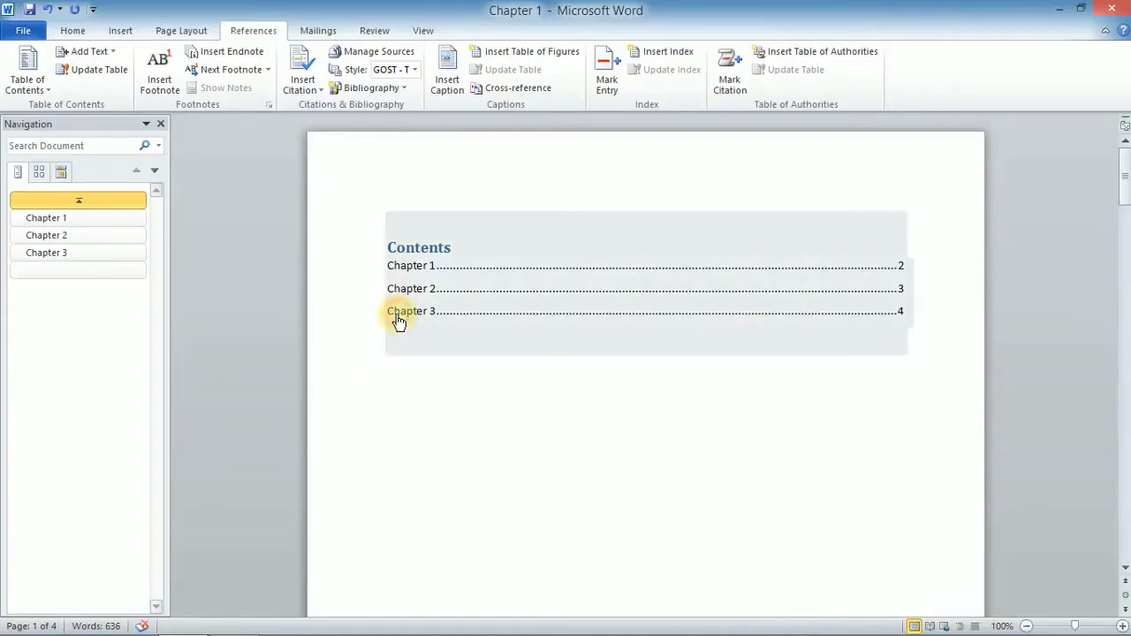
Follow the Chapter 3 entry in the table of contents to its heading and return to the contents page.
ctrl+click(398, 320)
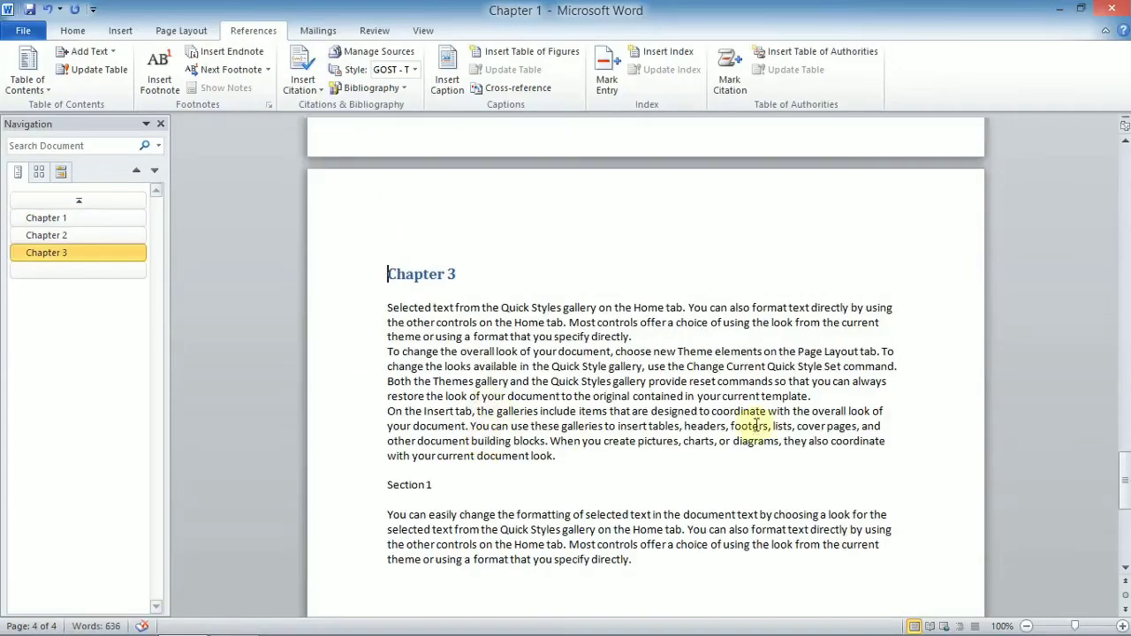
drag(1122, 495, 1115, 168)
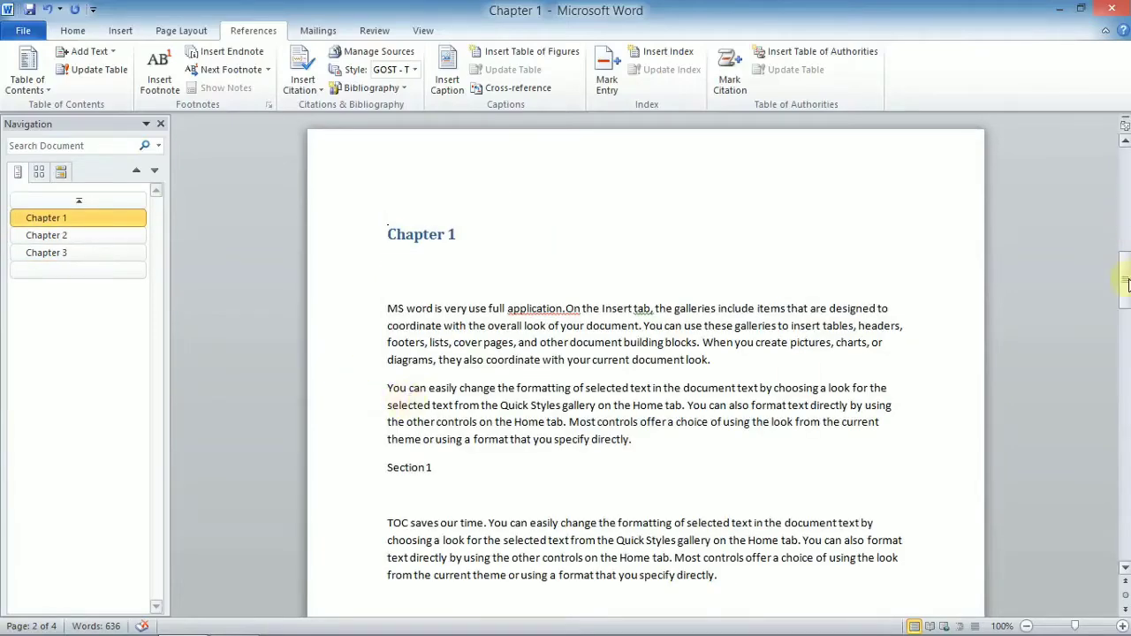
Apply the Heading 2 style to the "Section 1" and "Section 2" titles under Chapter 1.
click(563, 375)
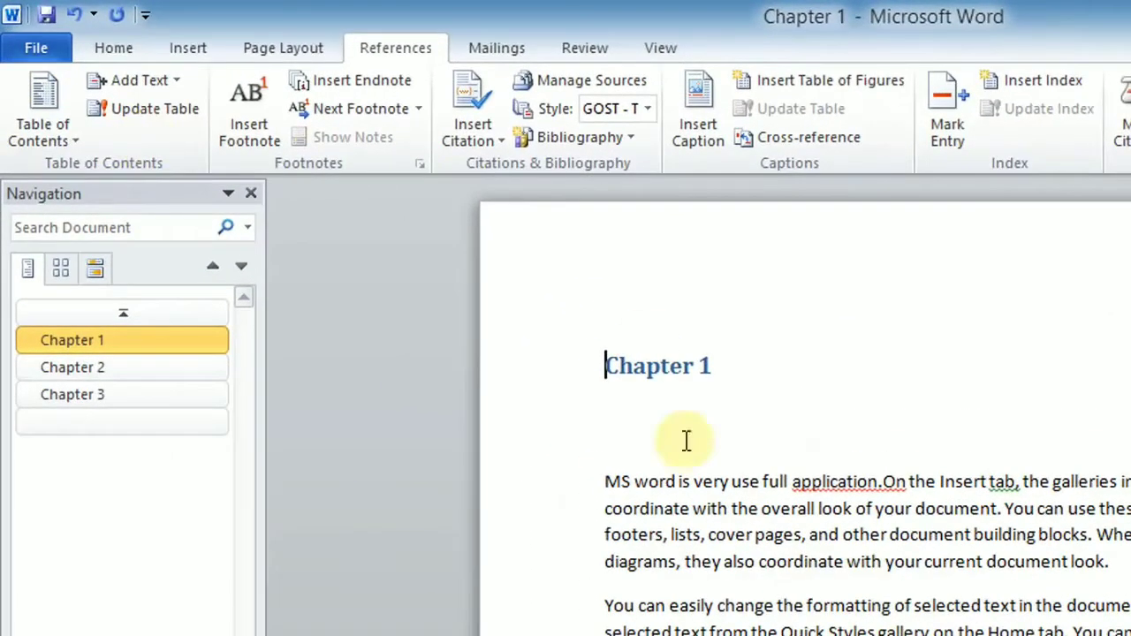
scroll(806, 410, down, 4)
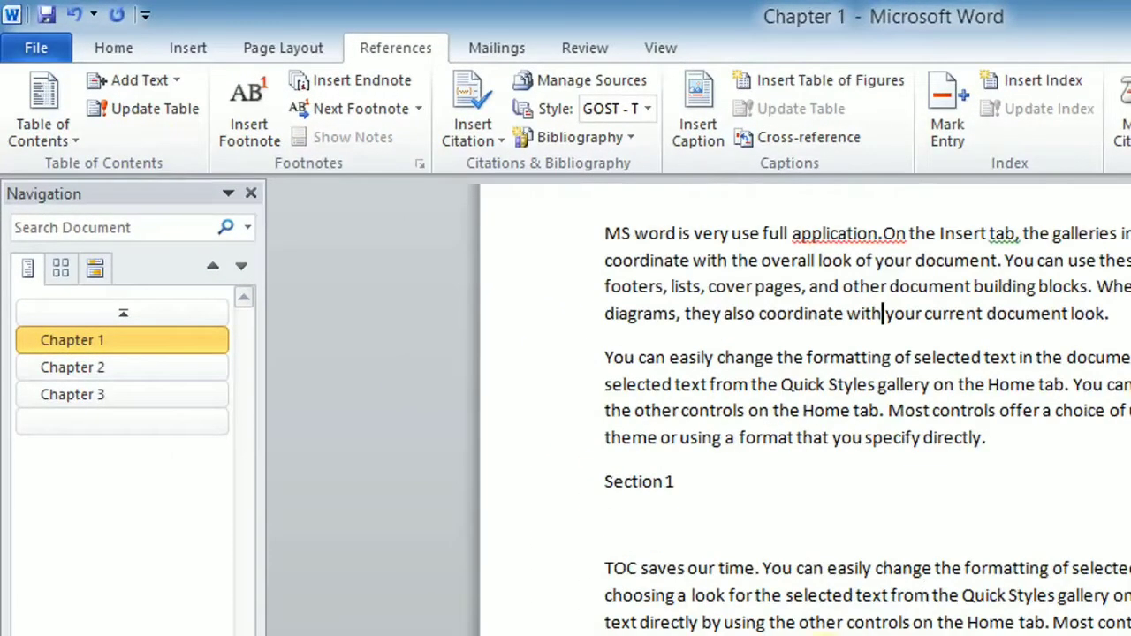
scroll(806, 409, up, 1)
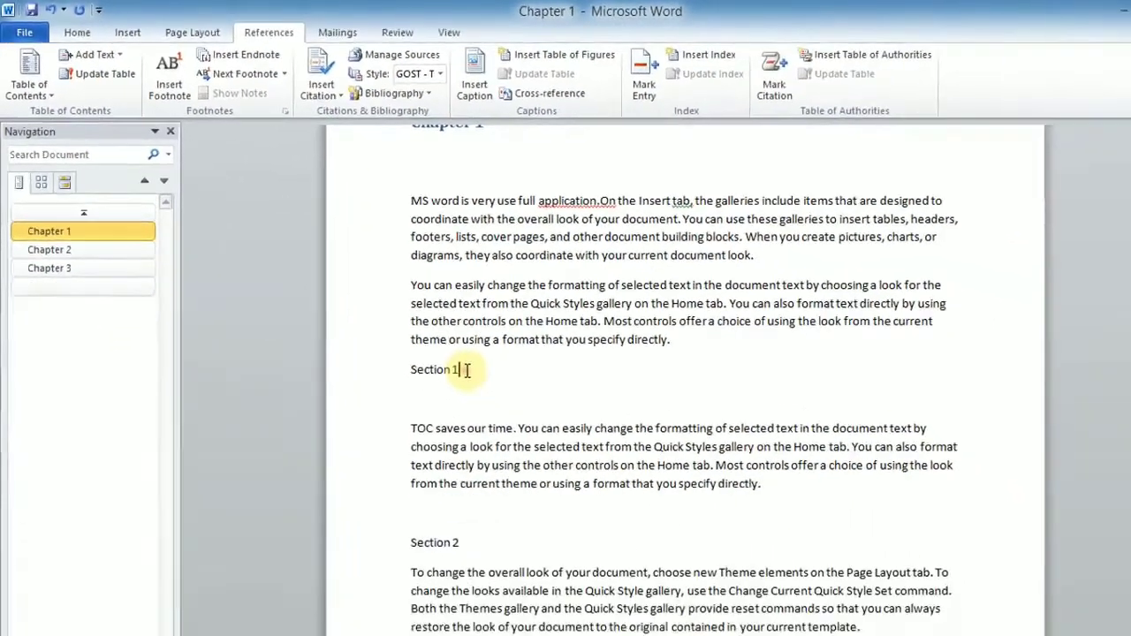
drag(690, 545, 639, 558)
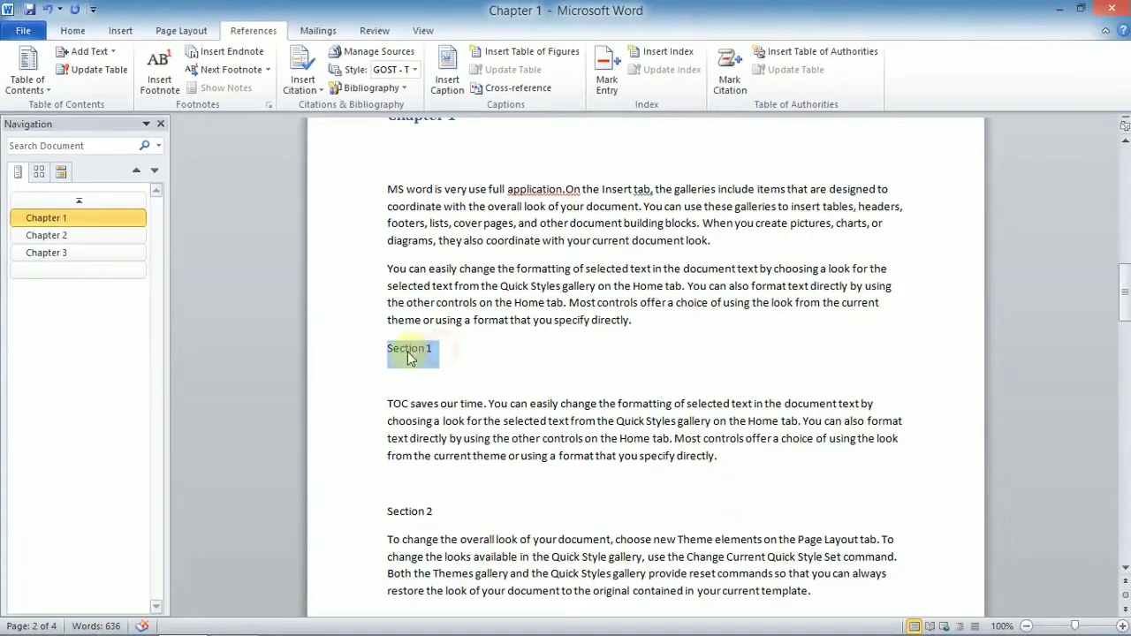
click(73, 32)
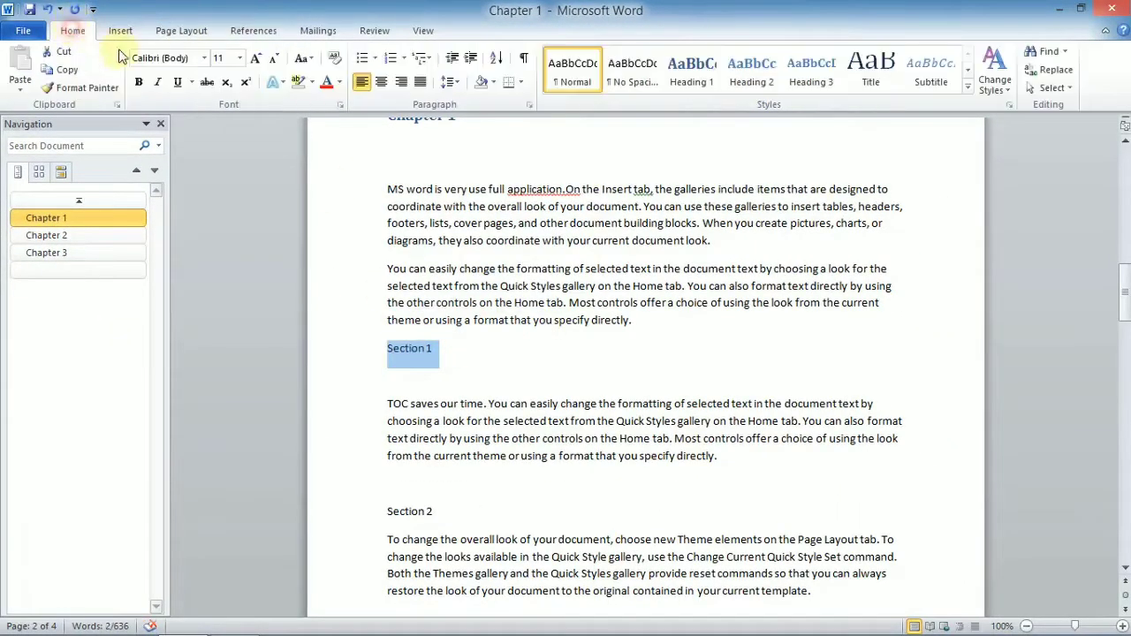
click(751, 82)
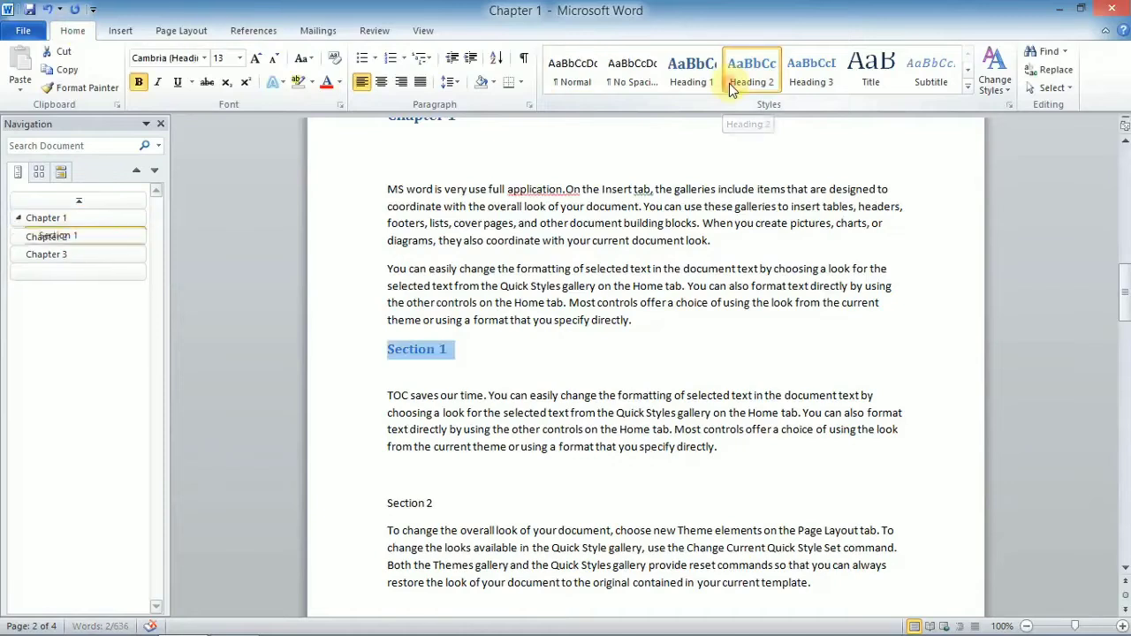
drag(443, 504, 418, 503)
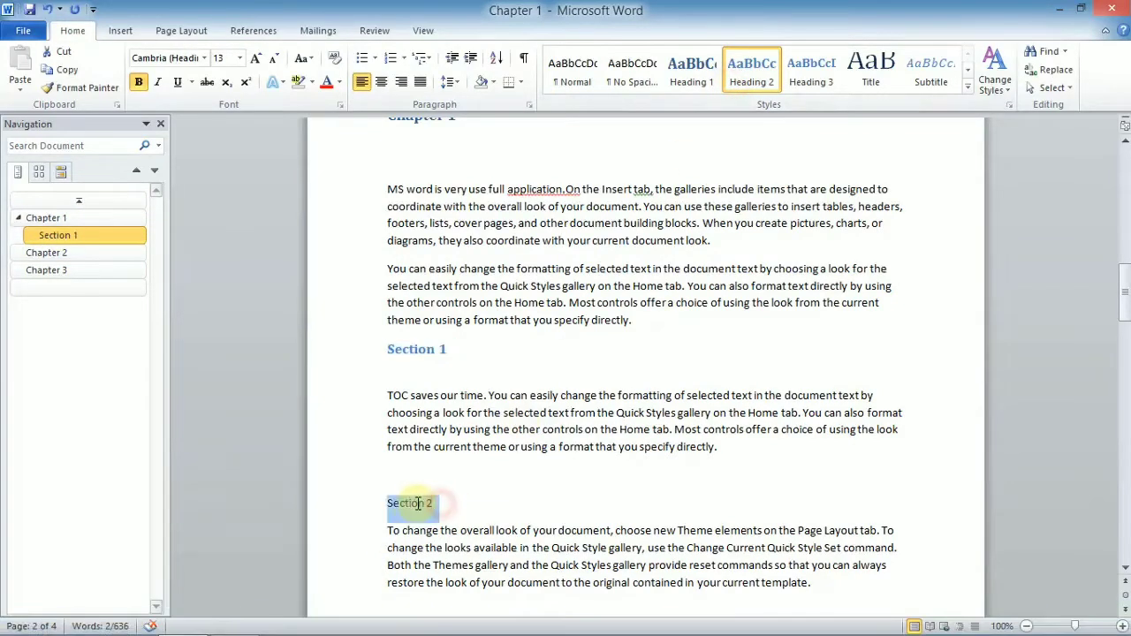
click(750, 70)
Apply the Heading 2 style to the "Section 1" title under Chapter 2.
scroll(740, 399, down, 1)
scroll(740, 400, down, 15)
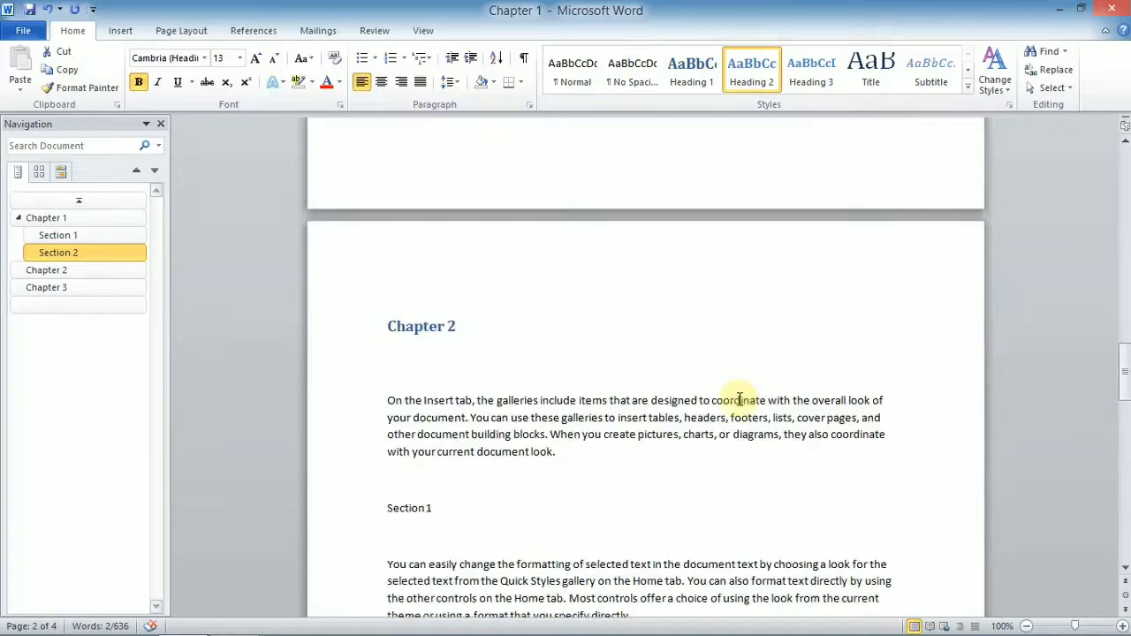
drag(429, 428, 398, 430)
click(698, 84)
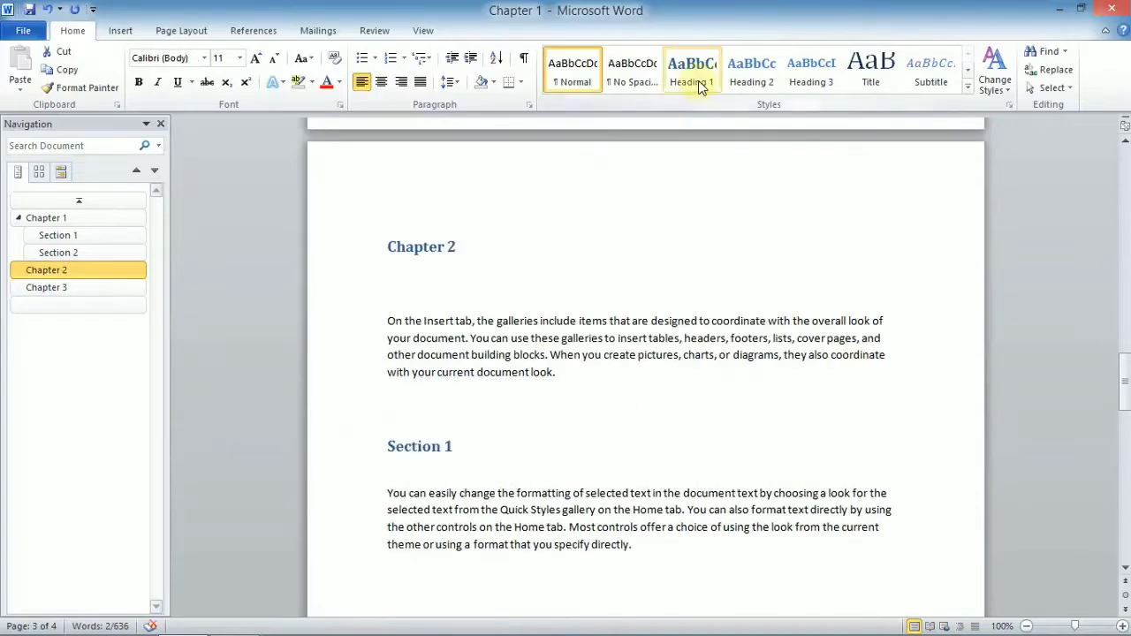
click(697, 84)
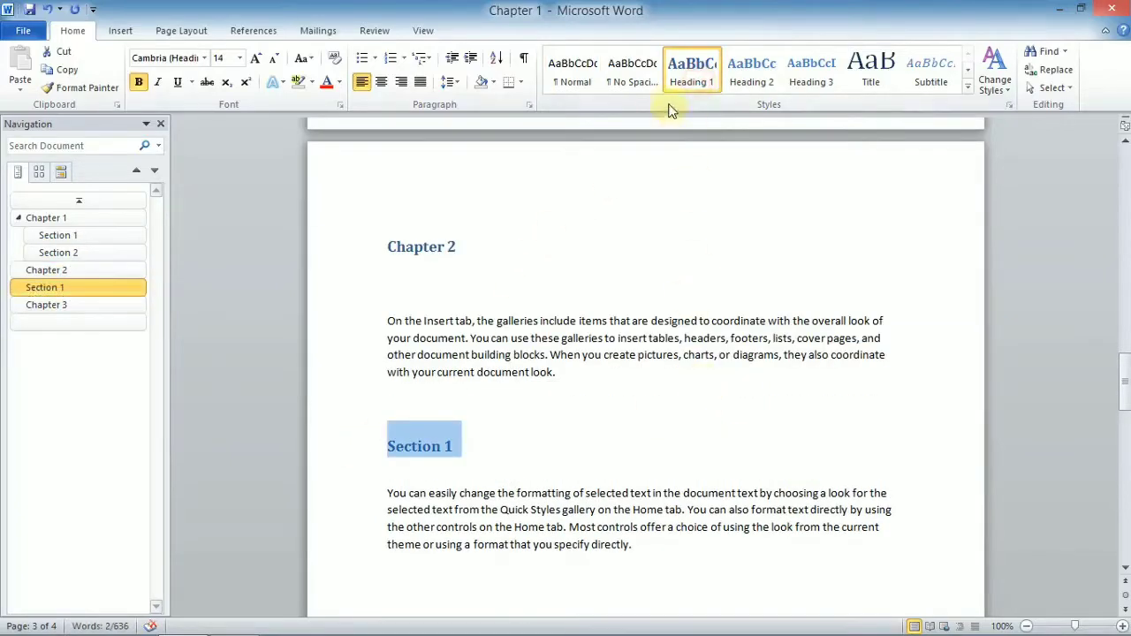
click(749, 72)
Apply the Heading 2 style to the "Section 1" title under Chapter 3.
scroll(651, 481, down, 10)
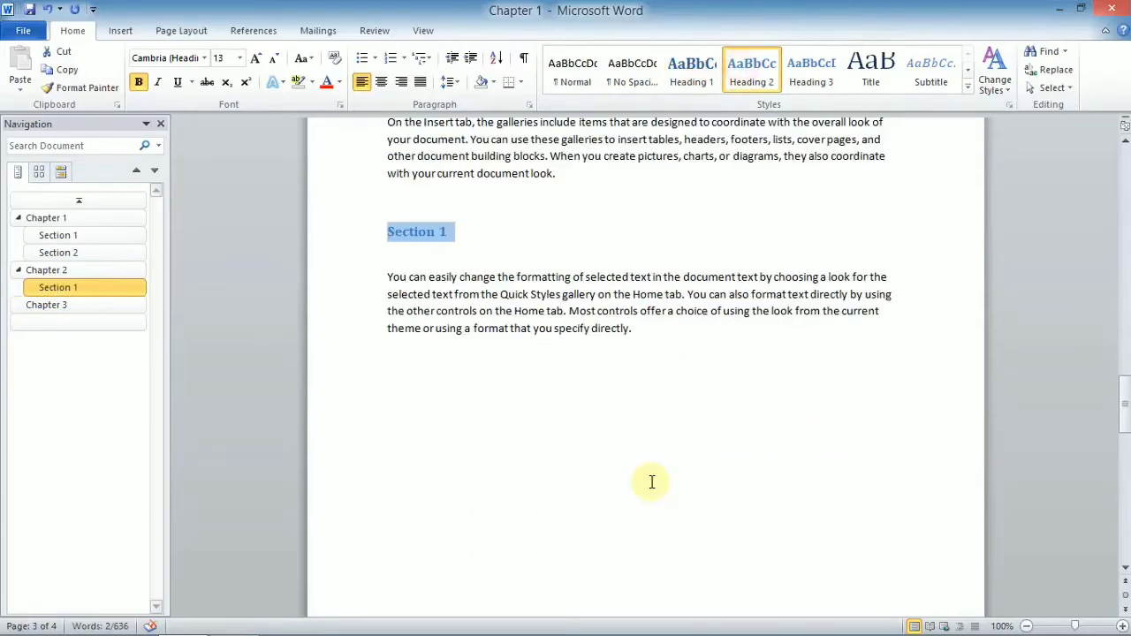
scroll(583, 504, down, 8)
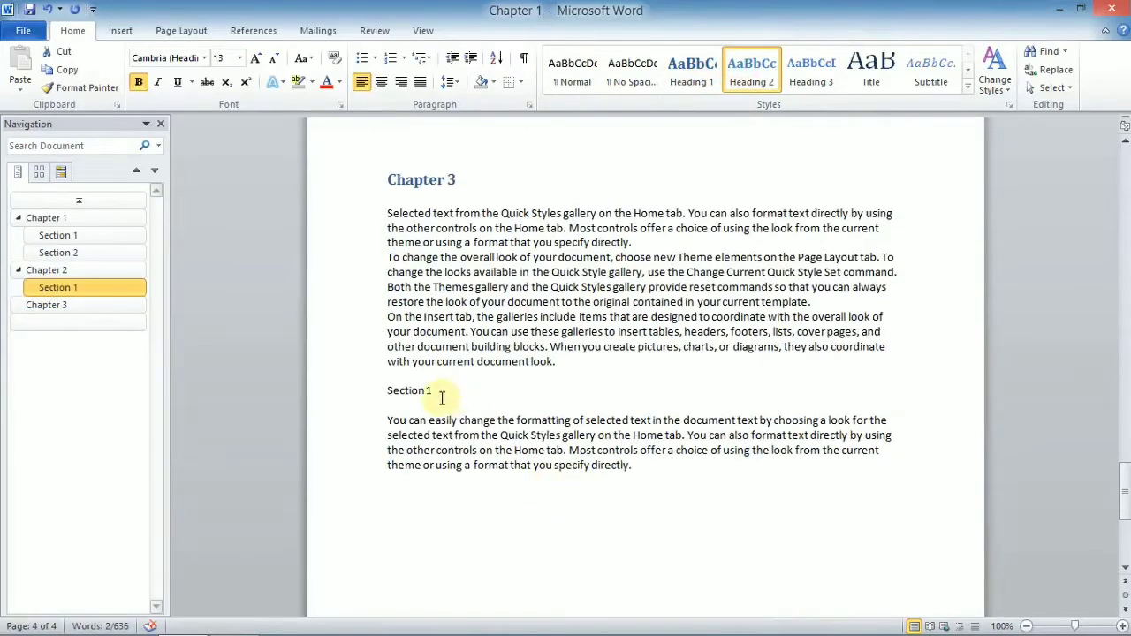
triple_click(422, 389)
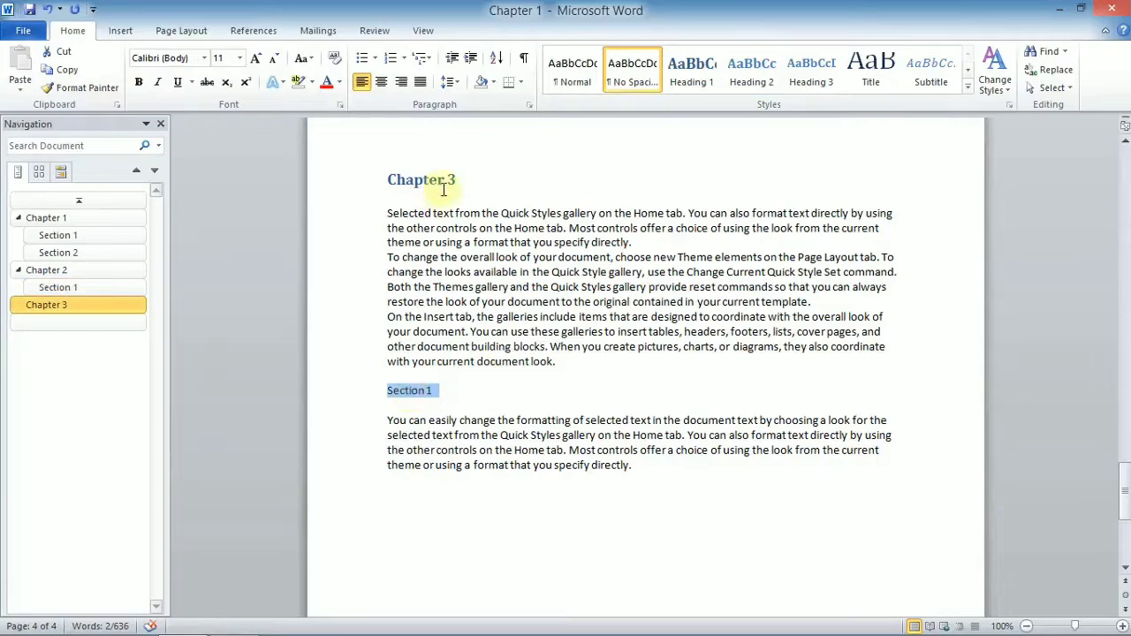
click(748, 75)
Update the entire table of contents on the first page so it includes the section headings.
scroll(723, 339, down, 7)
scroll(723, 339, up, 20)
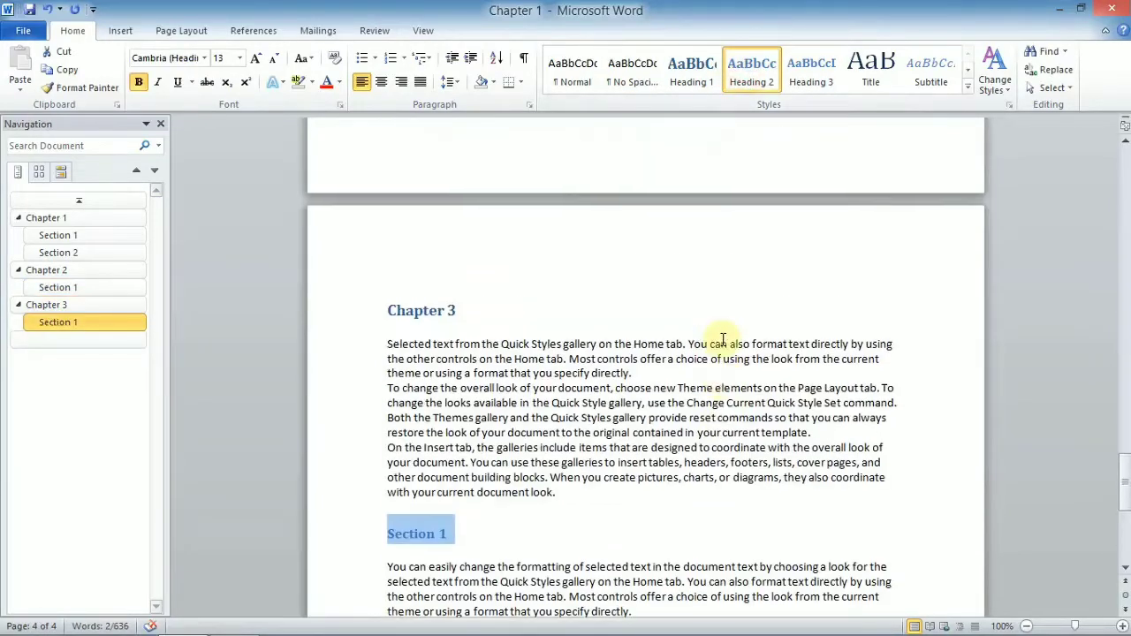
drag(1125, 362, 1122, 131)
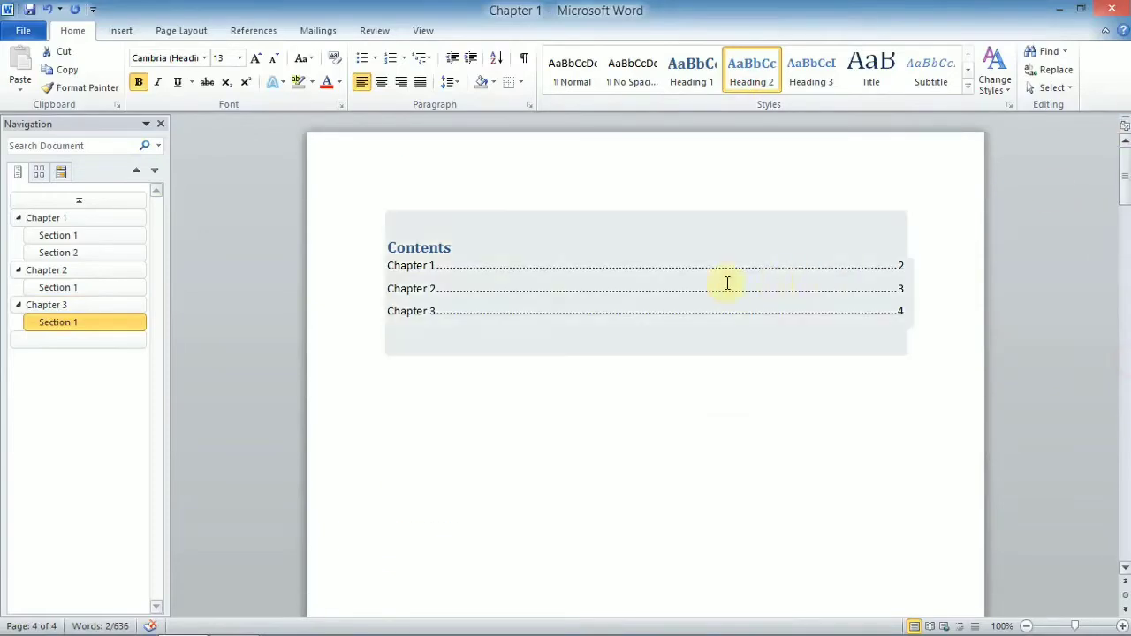
click(487, 268)
click(476, 200)
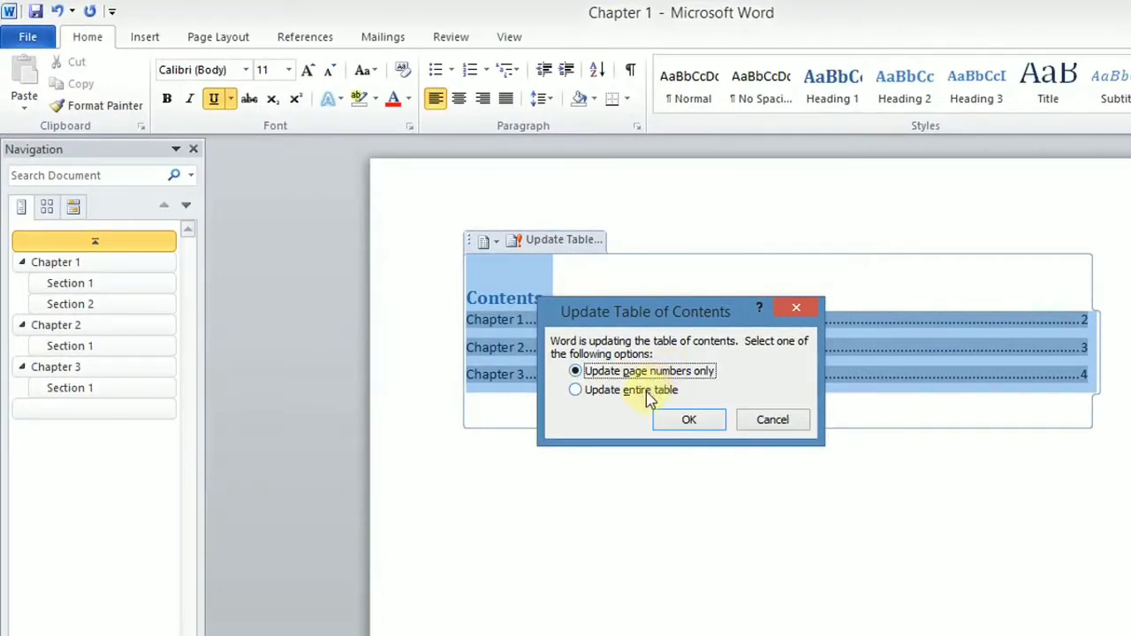
click(648, 393)
click(676, 418)
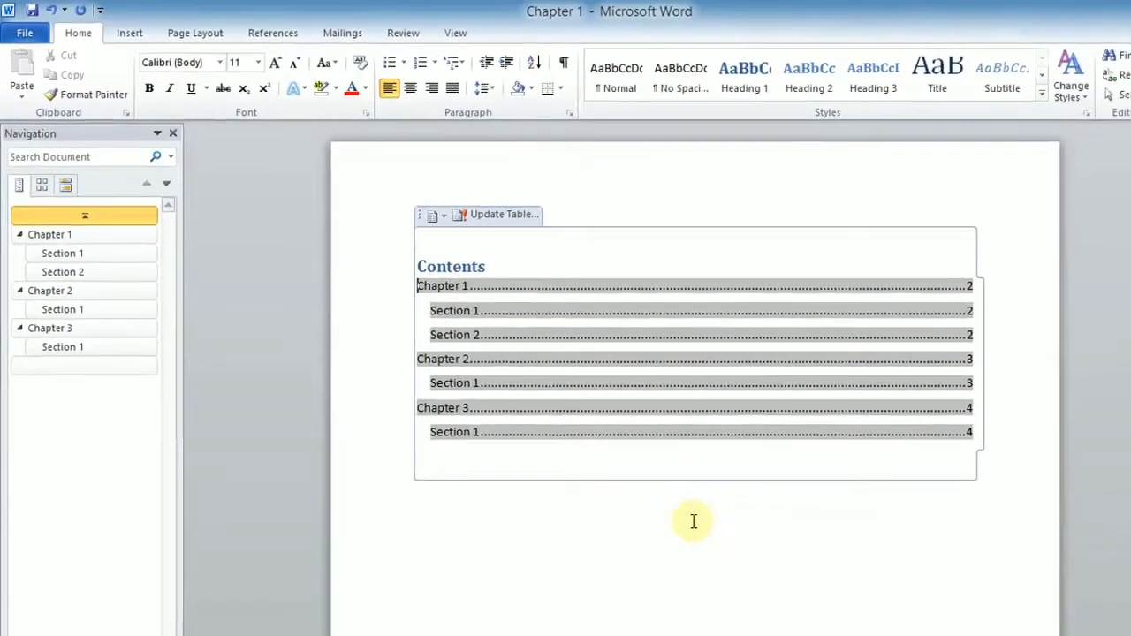
click(774, 603)
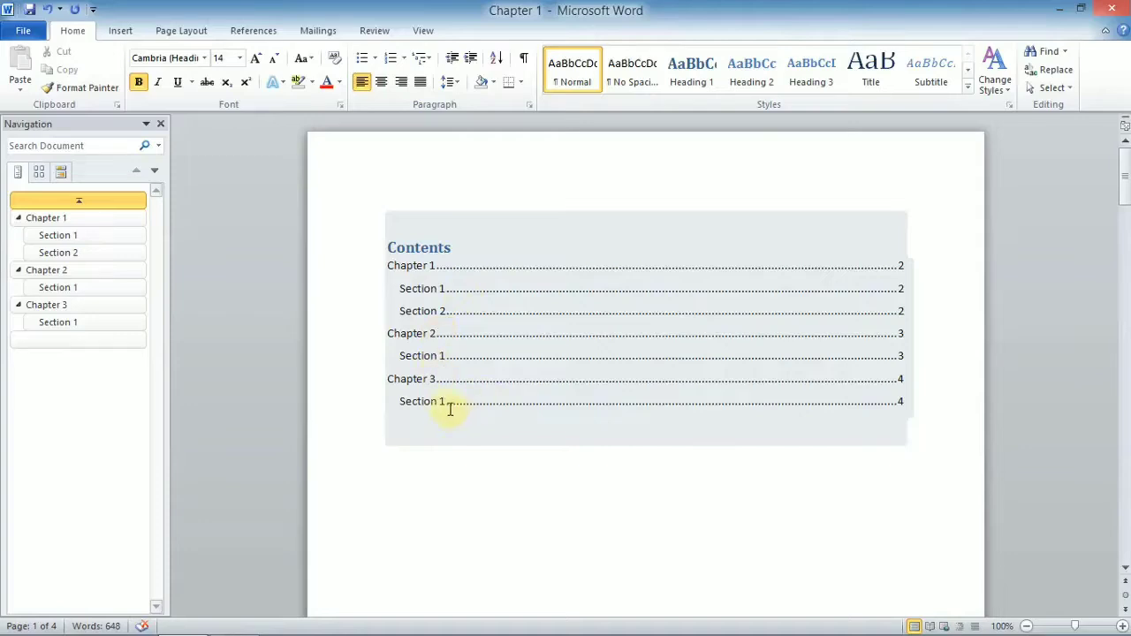
Remove the whole table of contents from the first page.
click(562, 551)
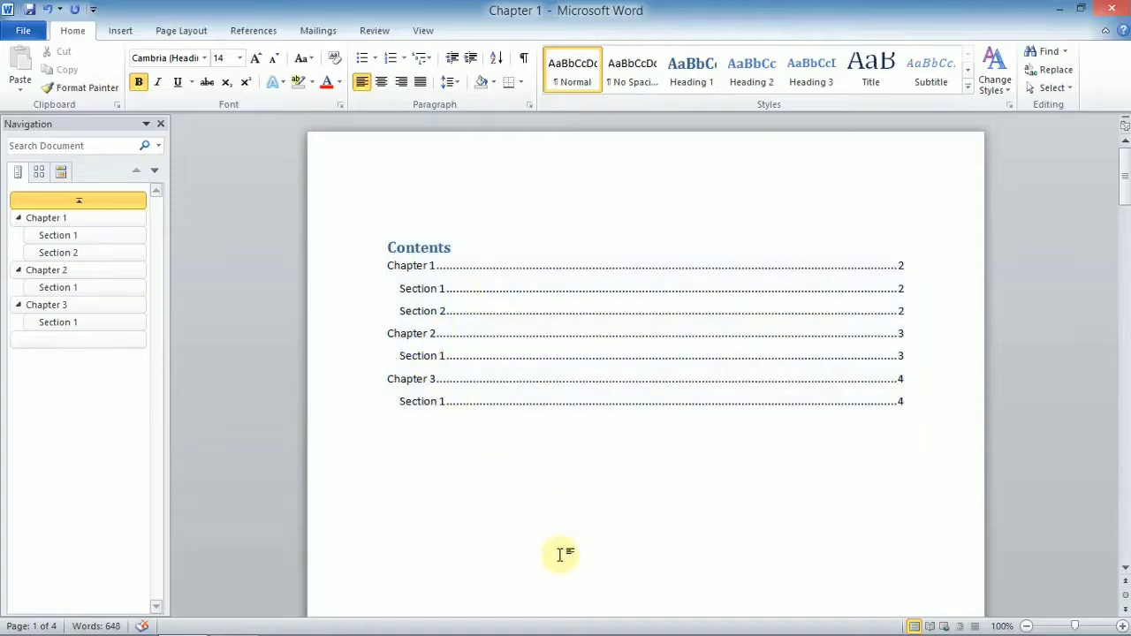
scroll(560, 553, down, 1)
mouse_move(115, 631)
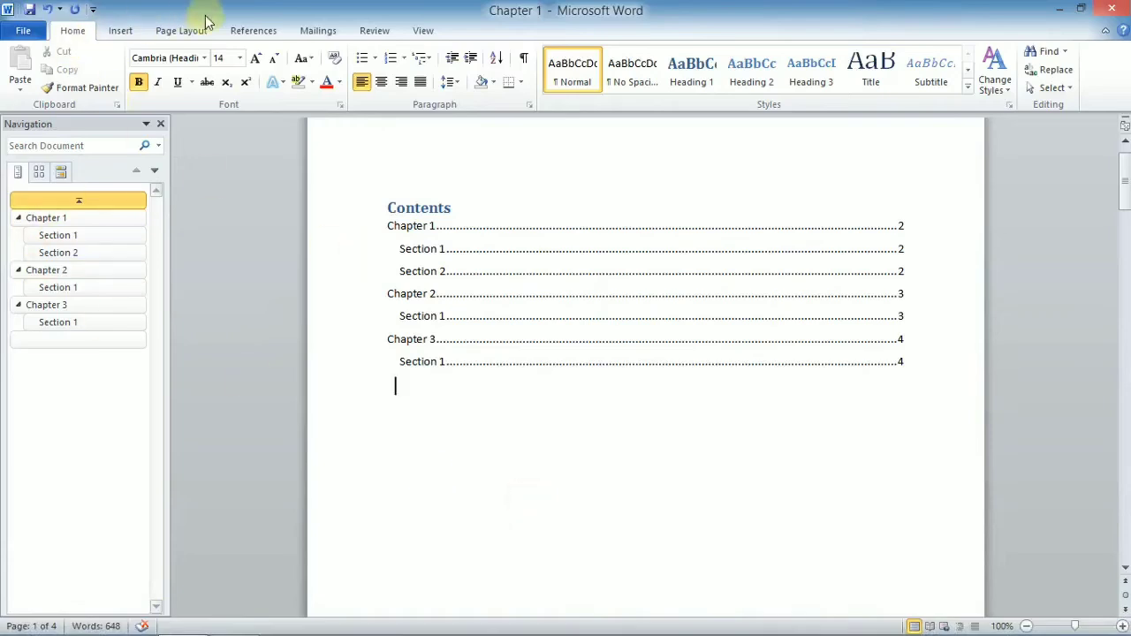
click(254, 30)
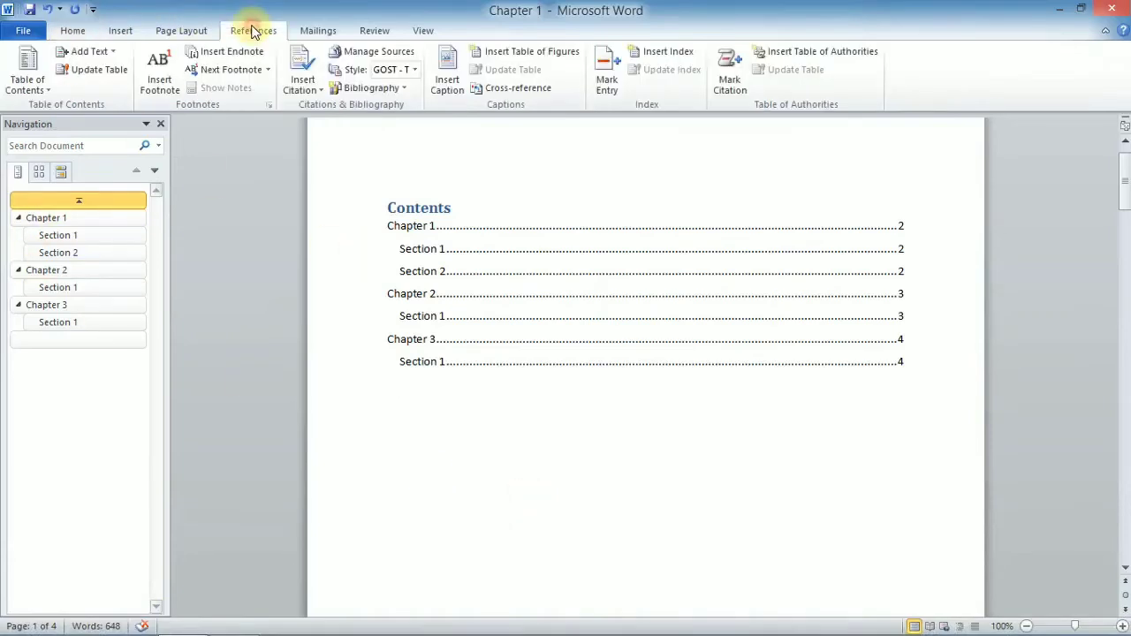
click(616, 517)
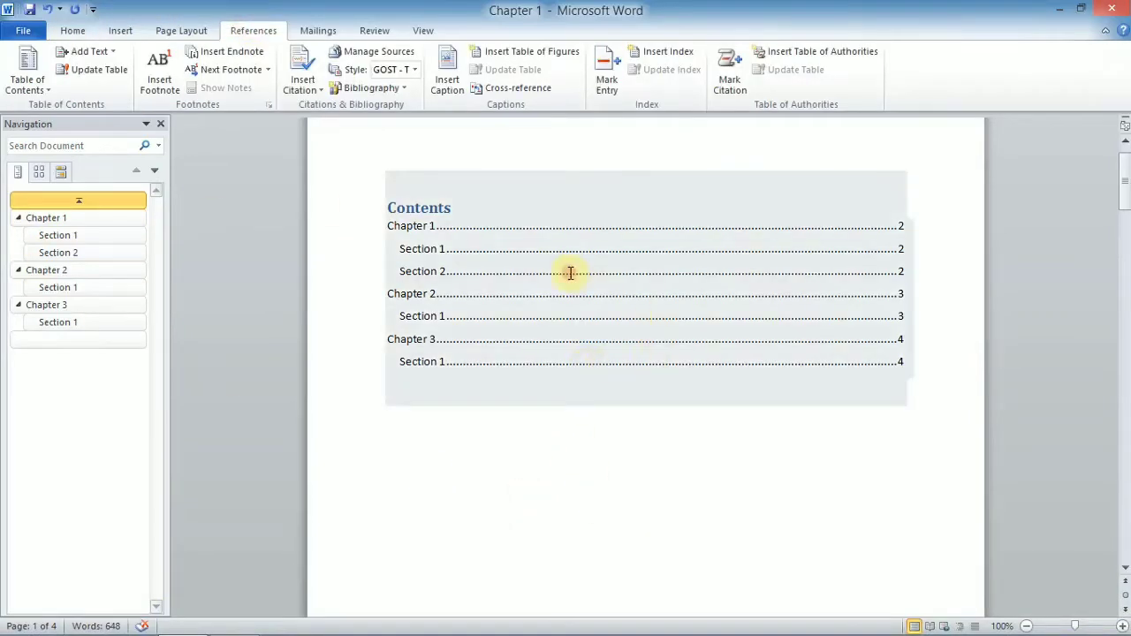
right_click(421, 236)
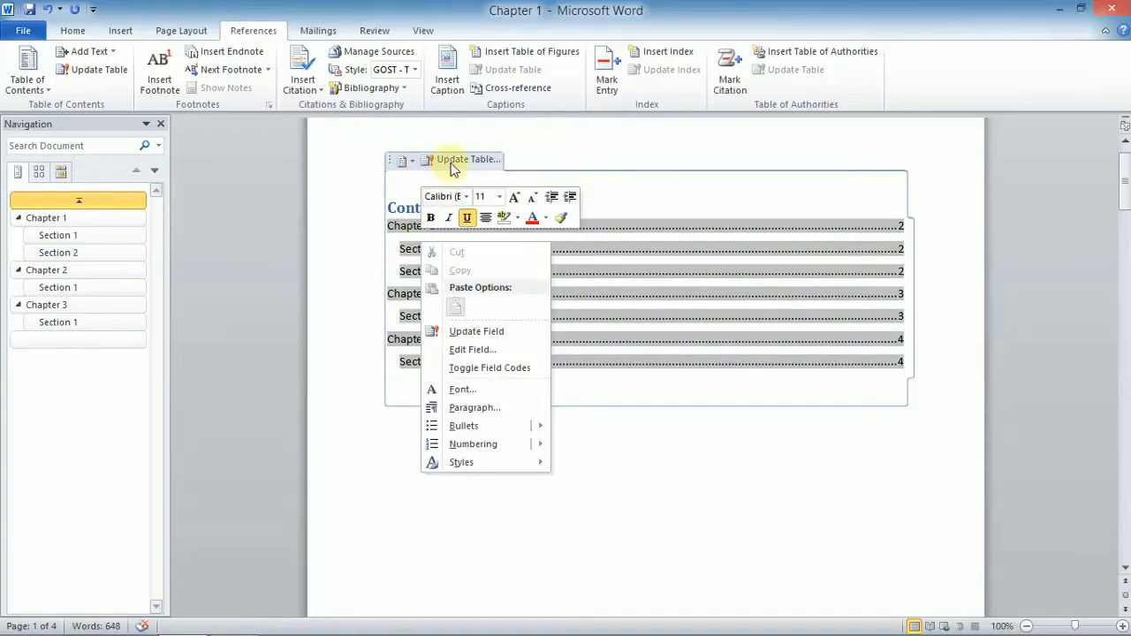
click(403, 165)
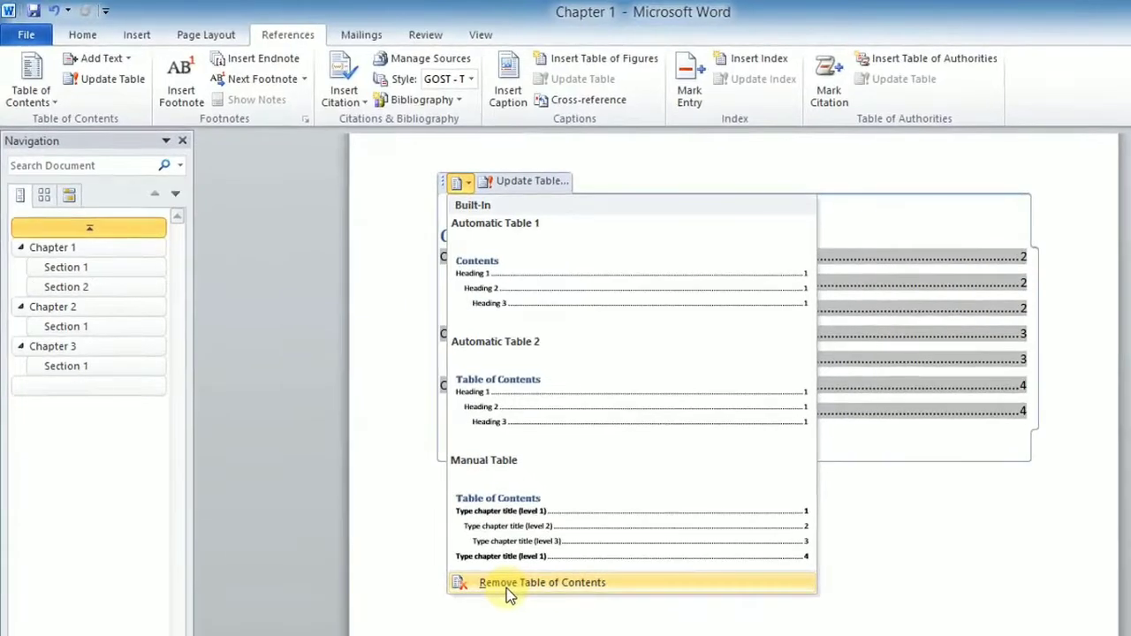
click(448, 517)
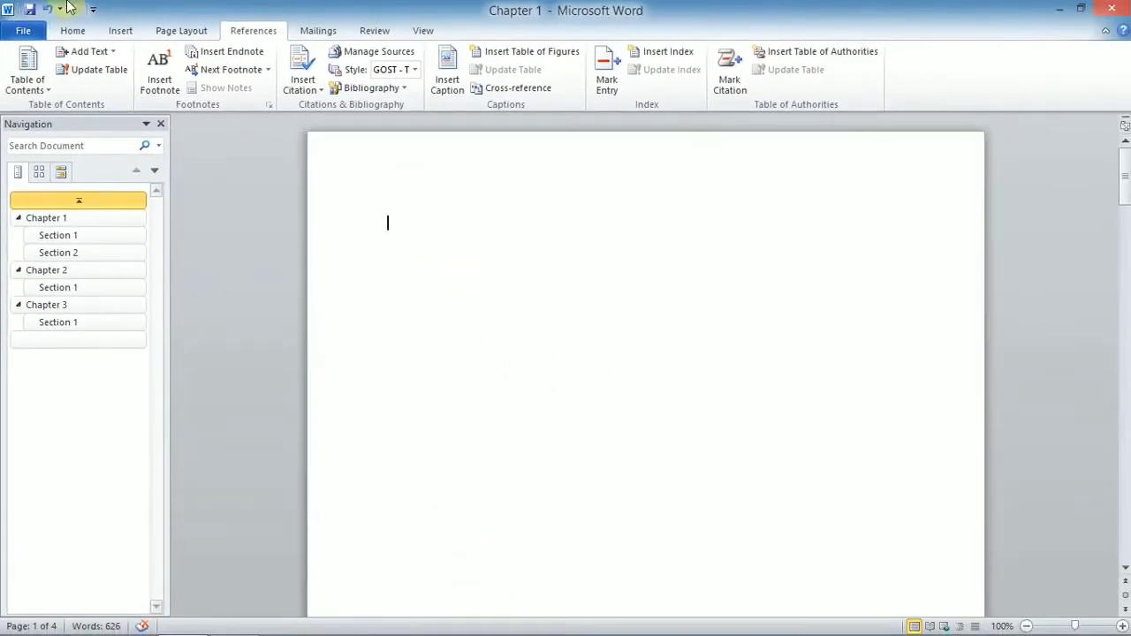
Insert a footnote after "MS" in the first paragraph of Chapter 1, with the note text "Microsoft word".
scroll(682, 335, down, 1)
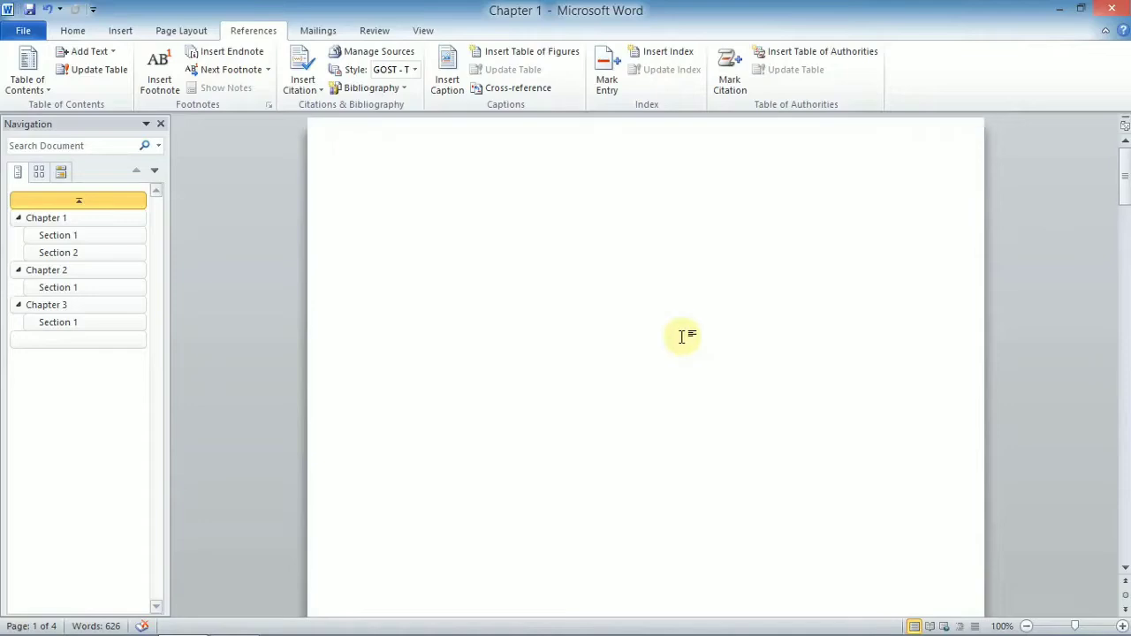
drag(1124, 231, 1124, 291)
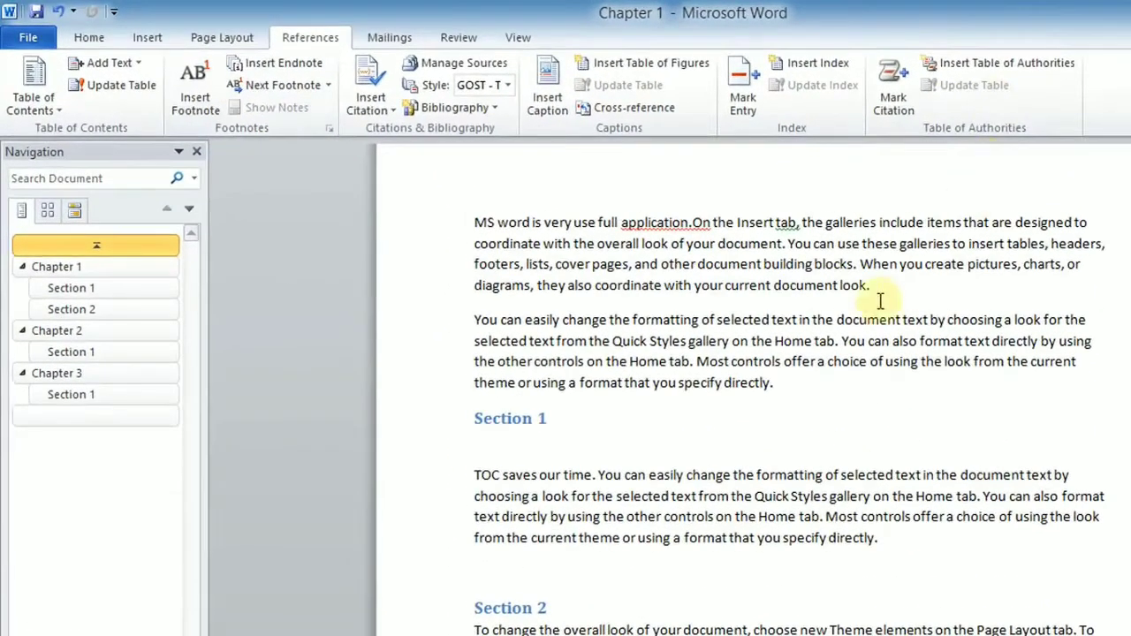
double_click(483, 223)
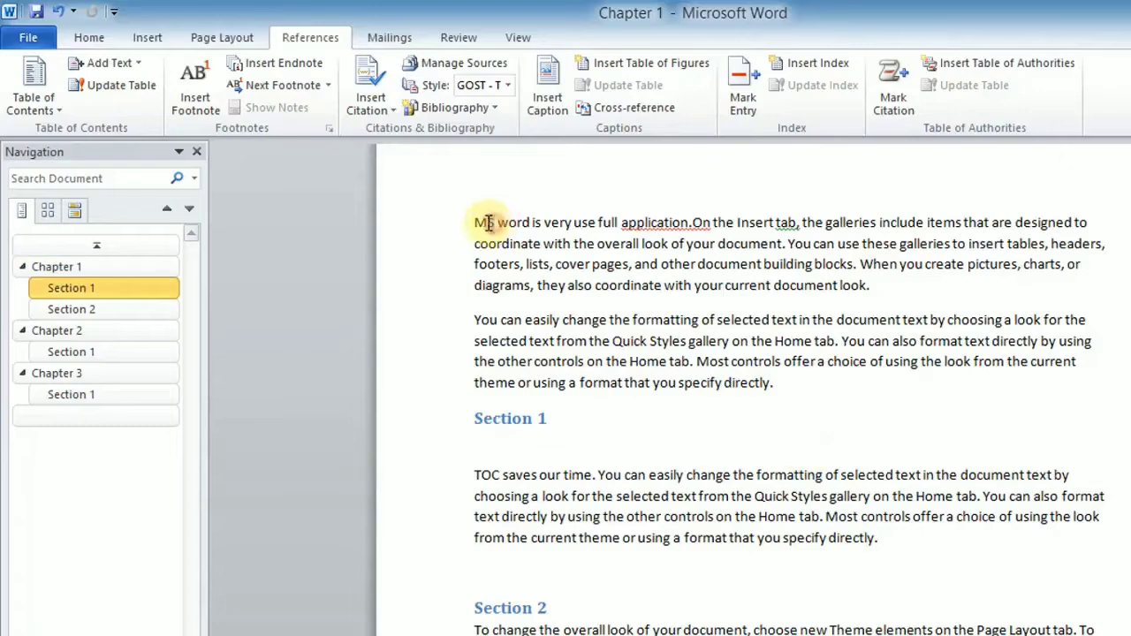
click(190, 104)
scroll(783, 505, up, 6)
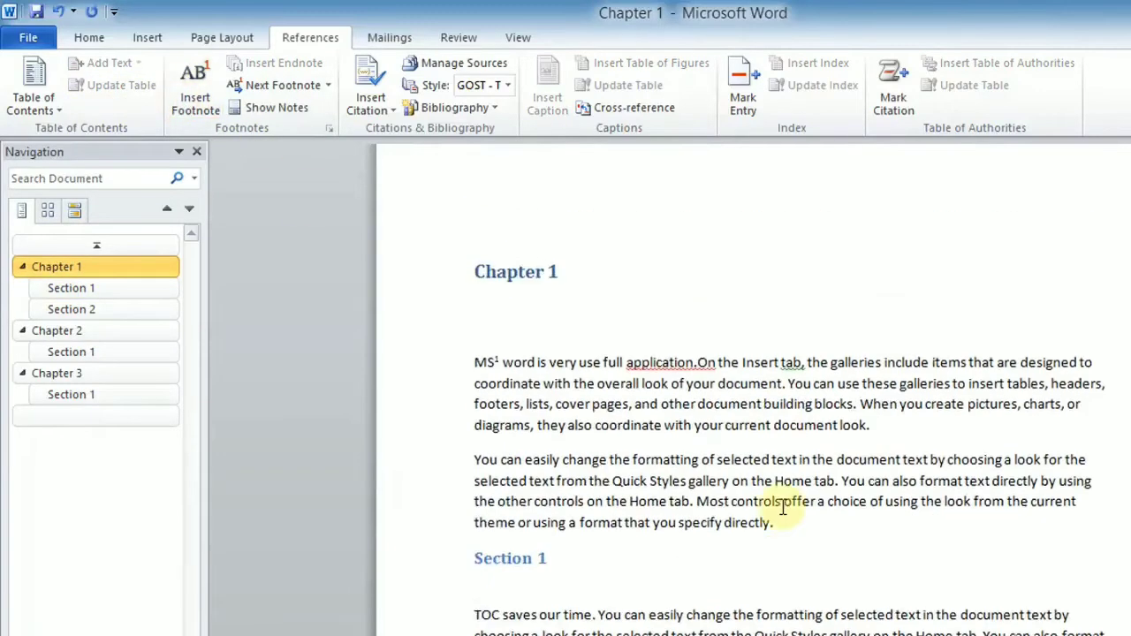
scroll(783, 507, down, 10)
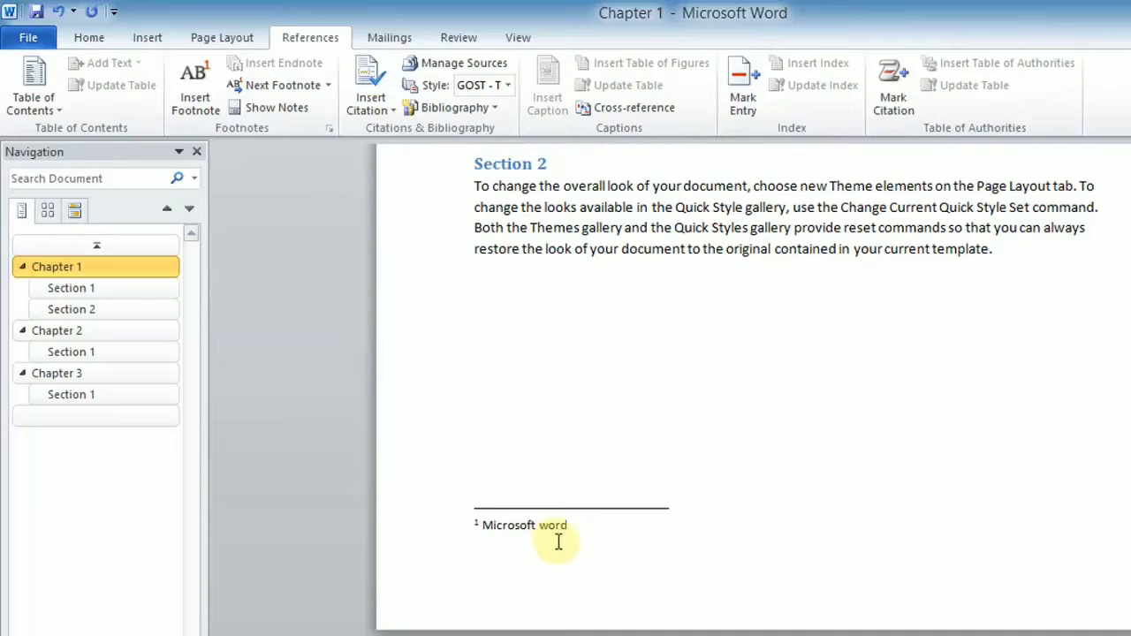
Check the footnote reference beside "MS" in Chapter 1 and its note text at the bottom of the page.
scroll(575, 538, up, 9)
scroll(636, 477, up, 2)
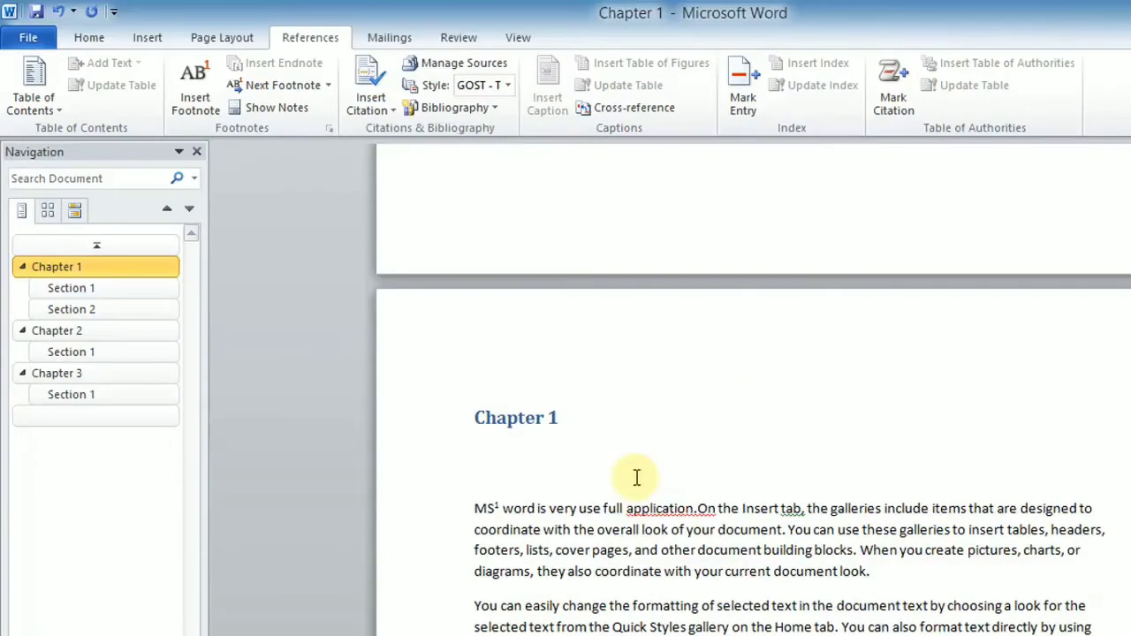
scroll(636, 483, down, 4)
click(980, 588)
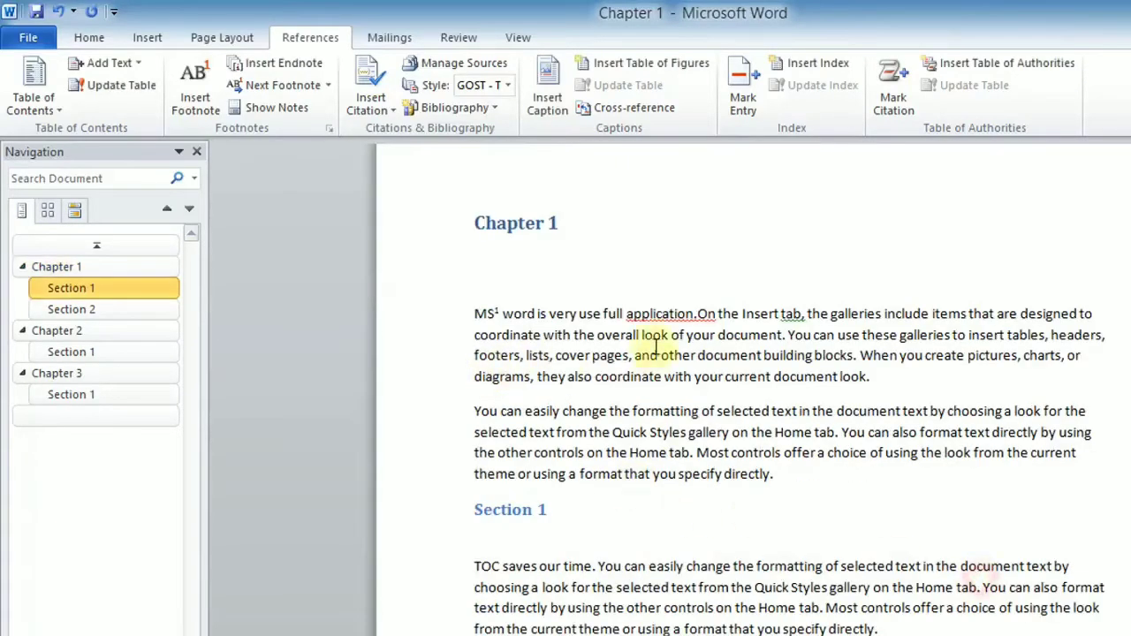
mouse_move(491, 313)
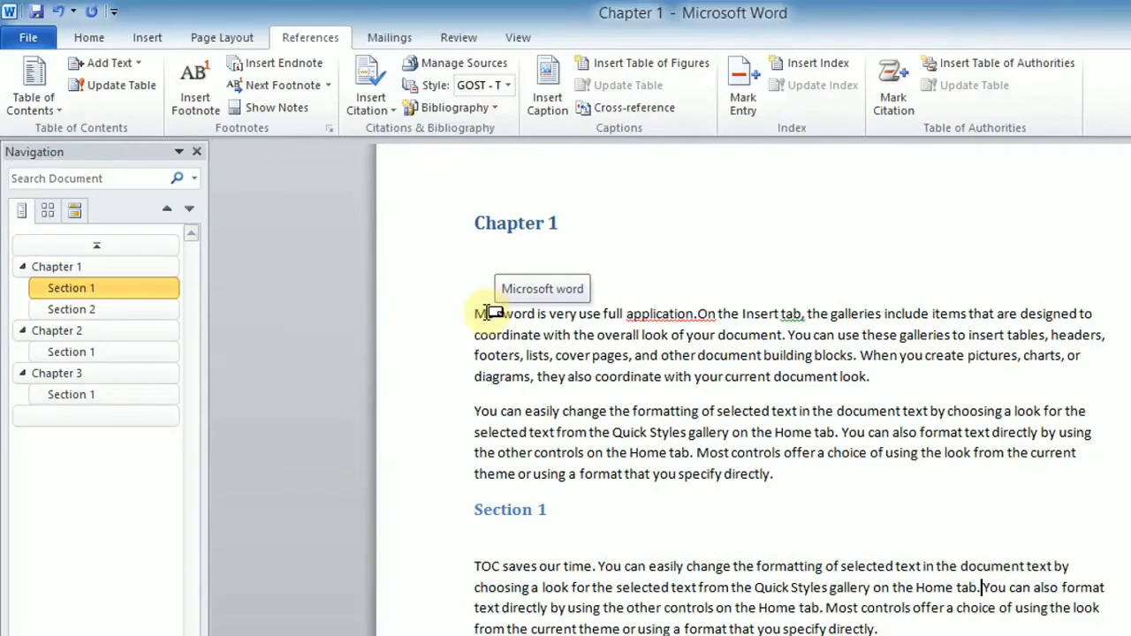
scroll(756, 421, down, 14)
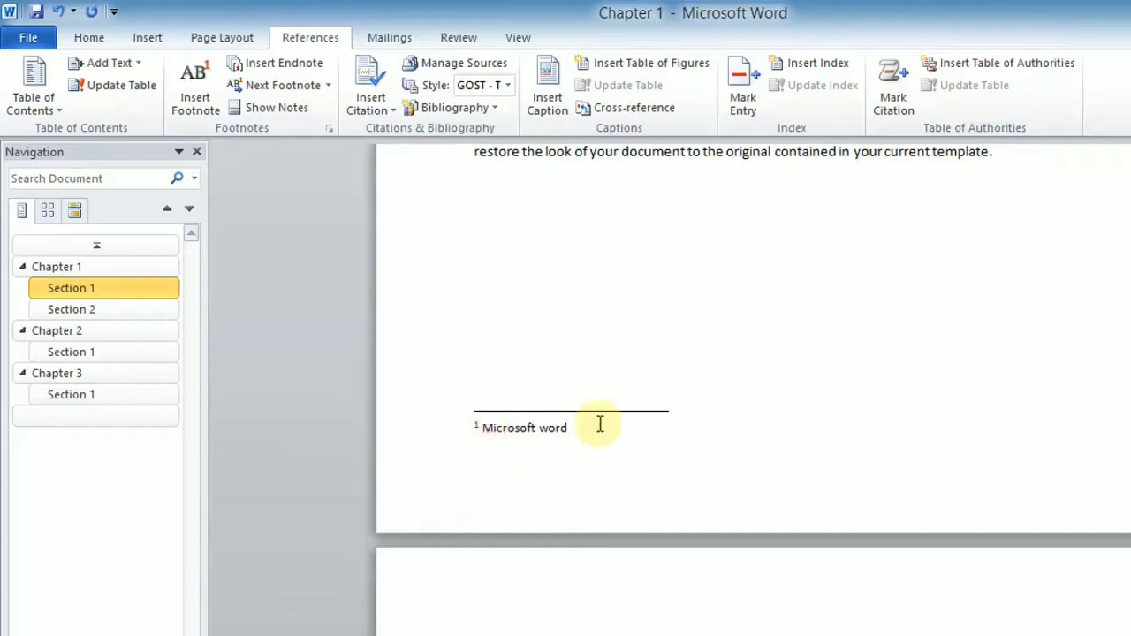
scroll(799, 438, up, 20)
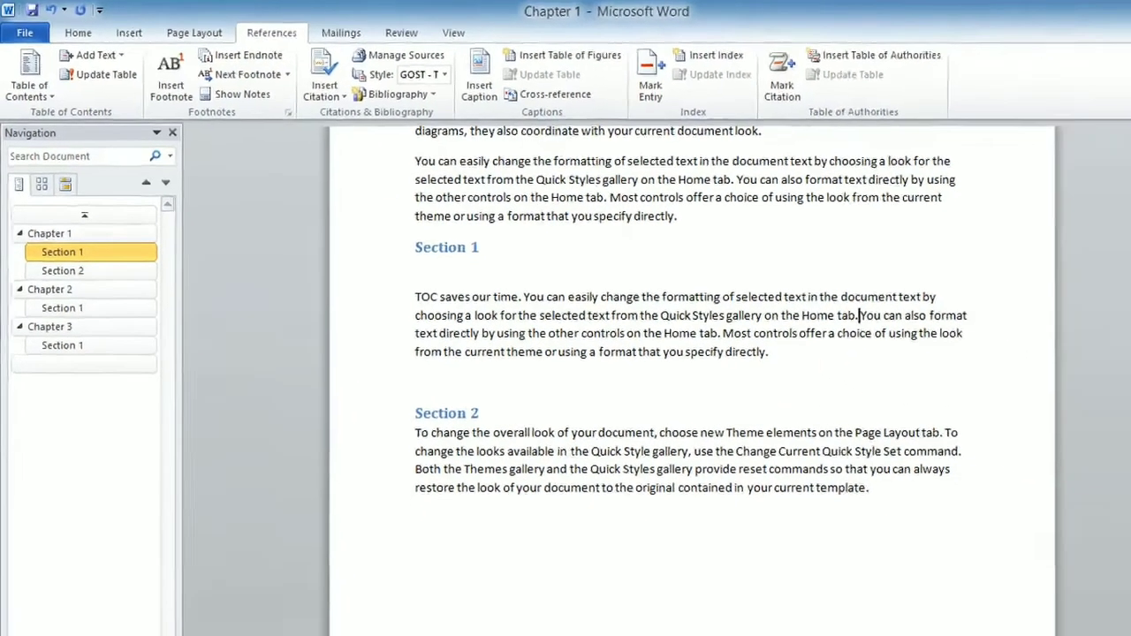
Insert an endnote for the word "TOC" in the Section 1 paragraph of Chapter 1.
drag(1126, 320, 1127, 288)
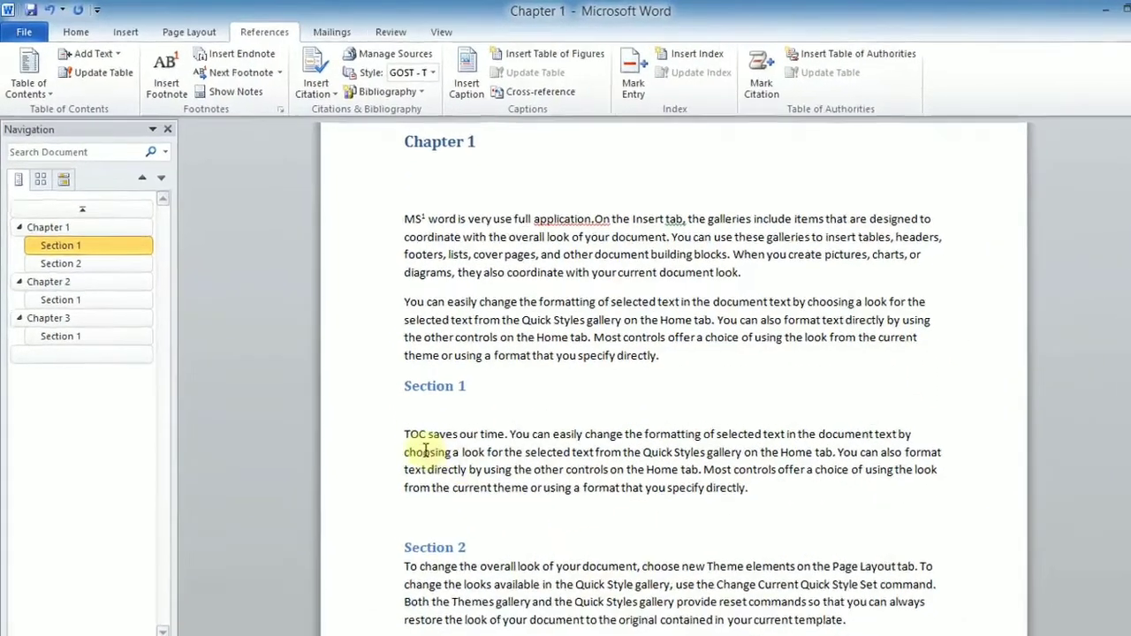
click(408, 417)
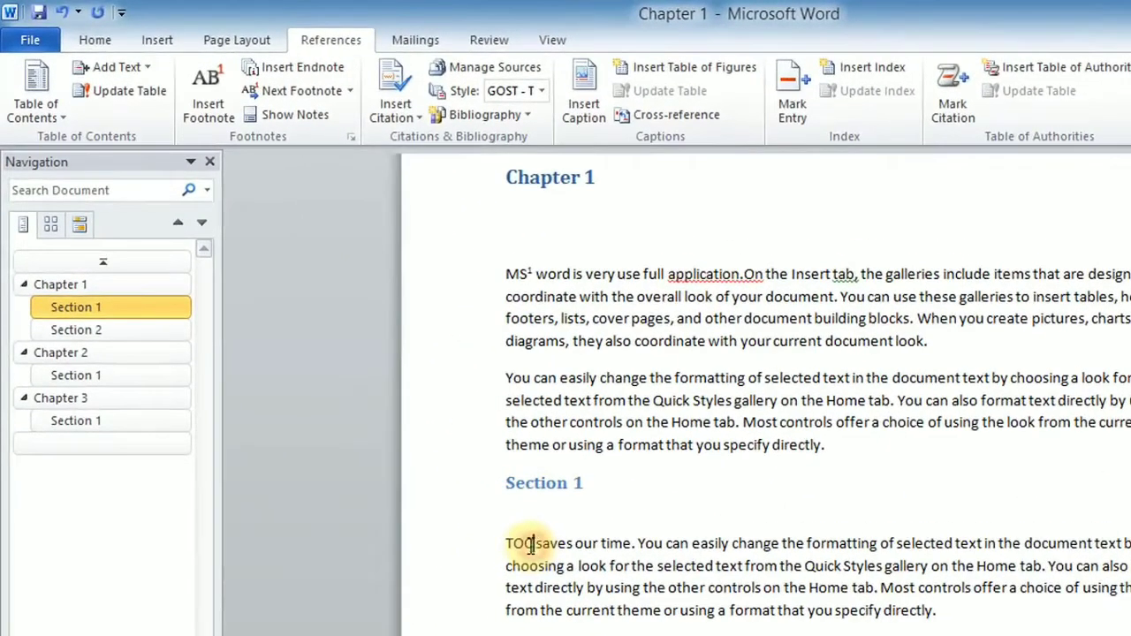
drag(531, 544, 506, 545)
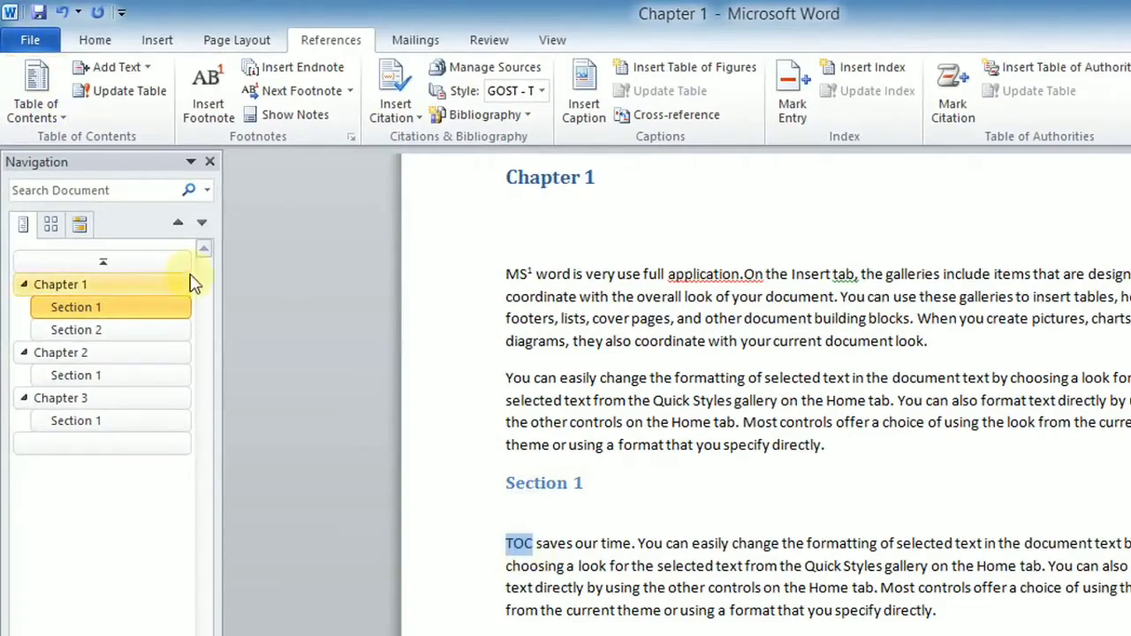
click(299, 68)
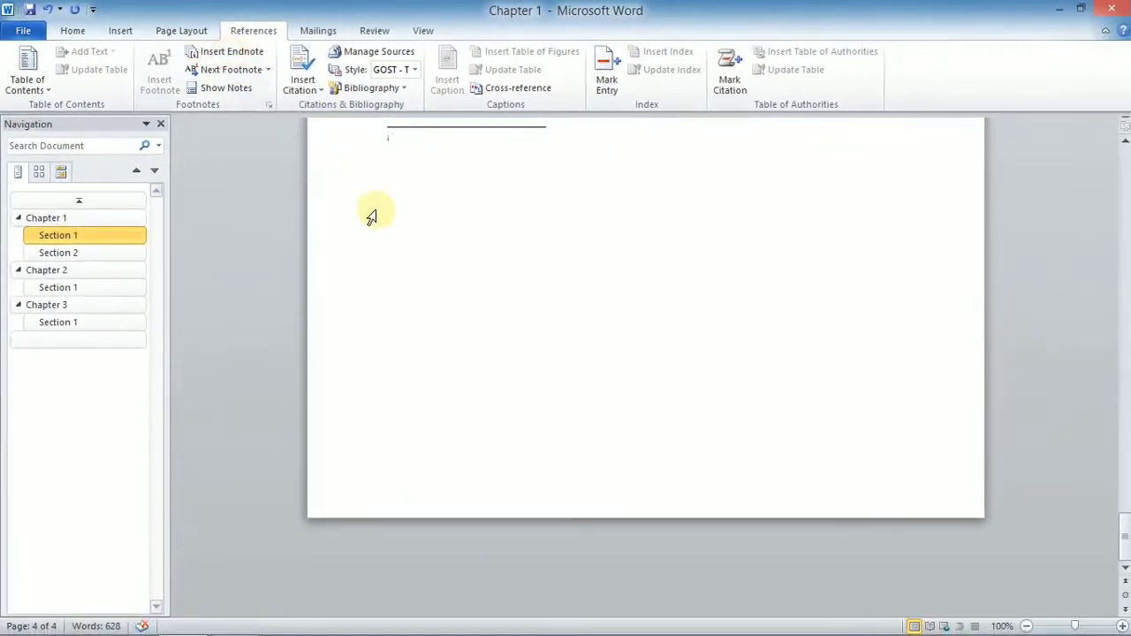
Examine the empty endnote at the document's end and its reference mark beside "TOC" in Chapter 1.
scroll(371, 216, up, 6)
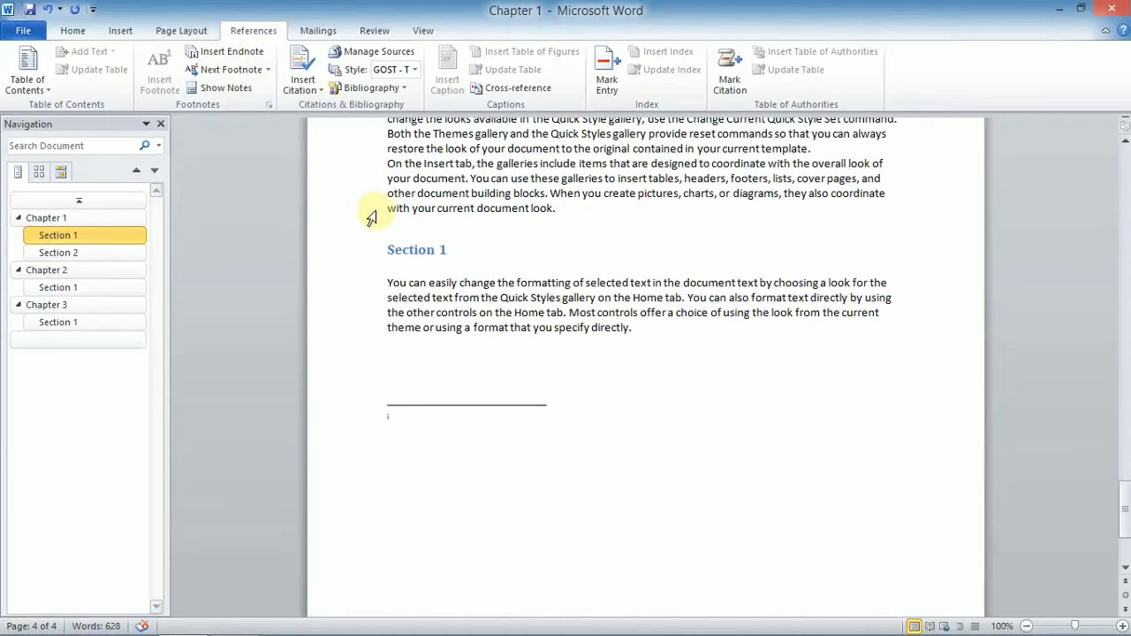
scroll(372, 217, down, 4)
scroll(378, 212, up, 6)
scroll(378, 212, up, 14)
scroll(378, 212, up, 14)
scroll(378, 212, up, 13)
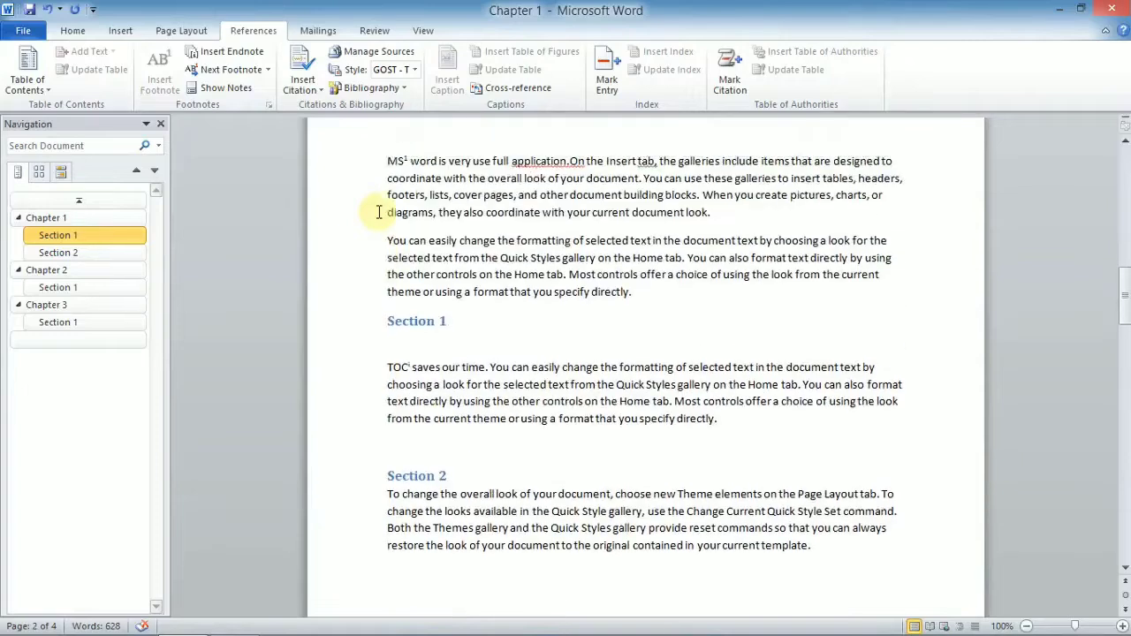
scroll(432, 415, down, 4)
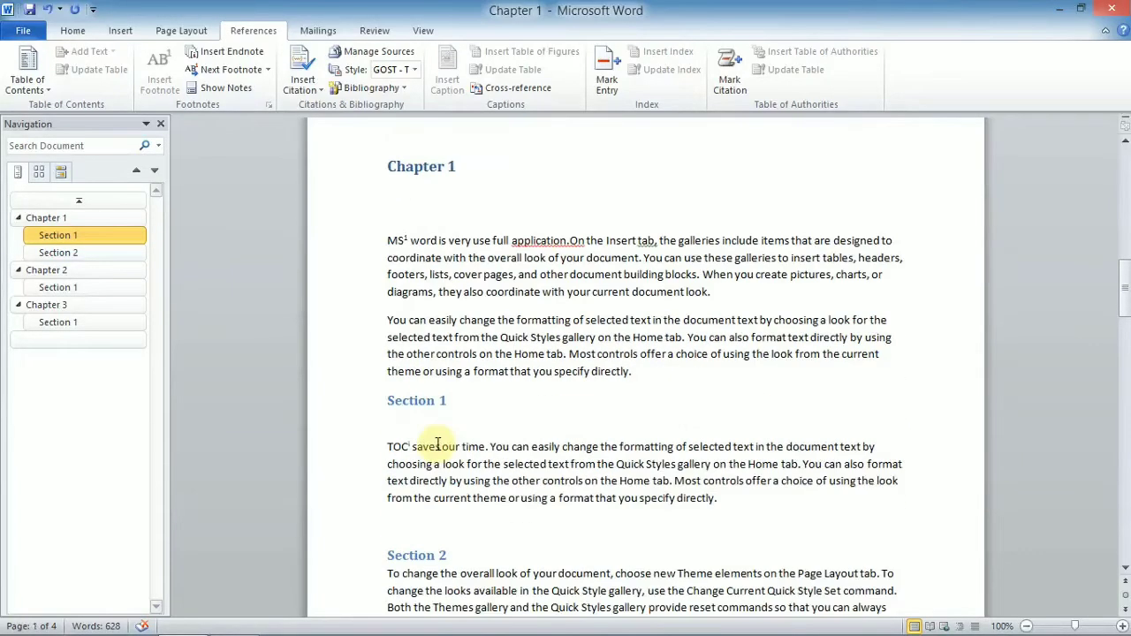
scroll(433, 446, down, 5)
Enter "Table Of Content" as the endnote text on the last page and preview it at the "TOC" reference.
drag(1126, 320, 1125, 522)
click(403, 454)
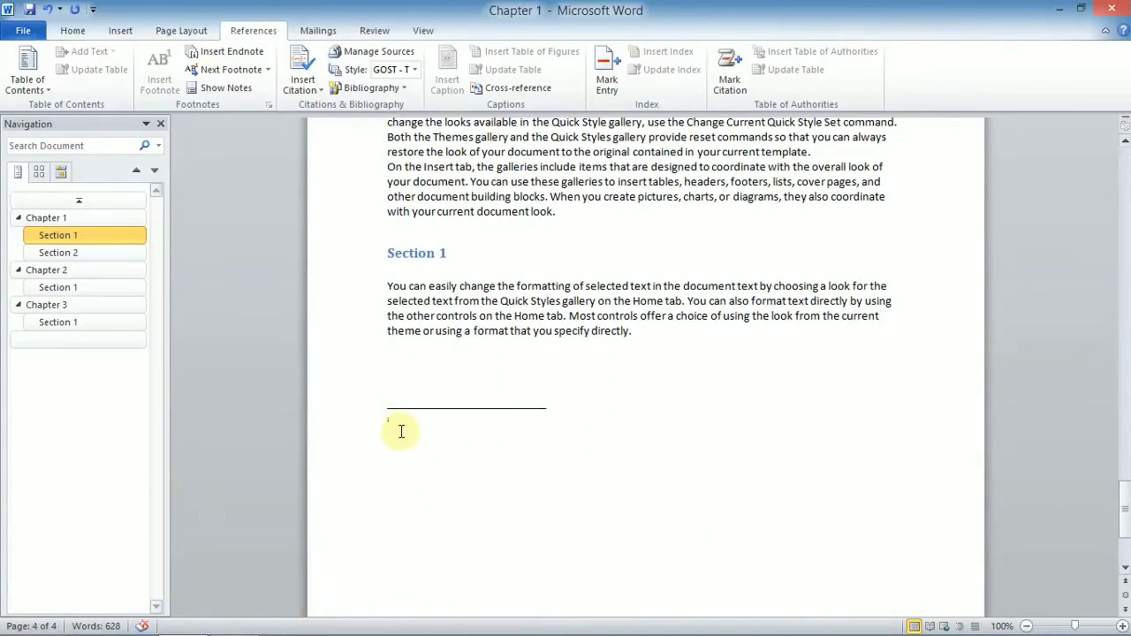
text(Table Of Content)
click(429, 457)
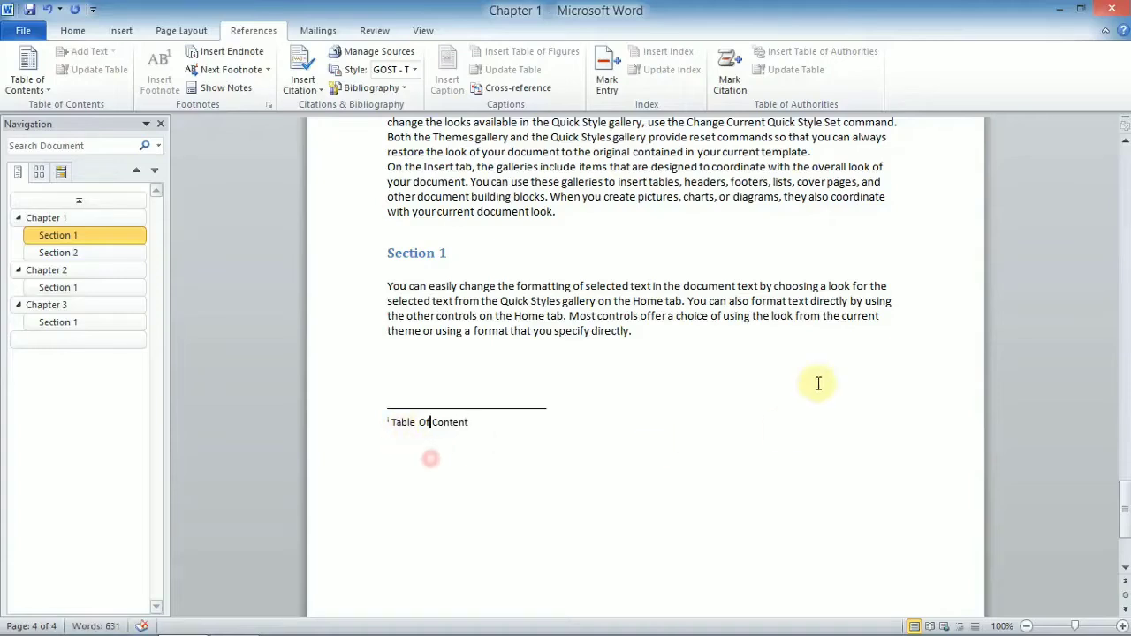
drag(1124, 518, 1124, 292)
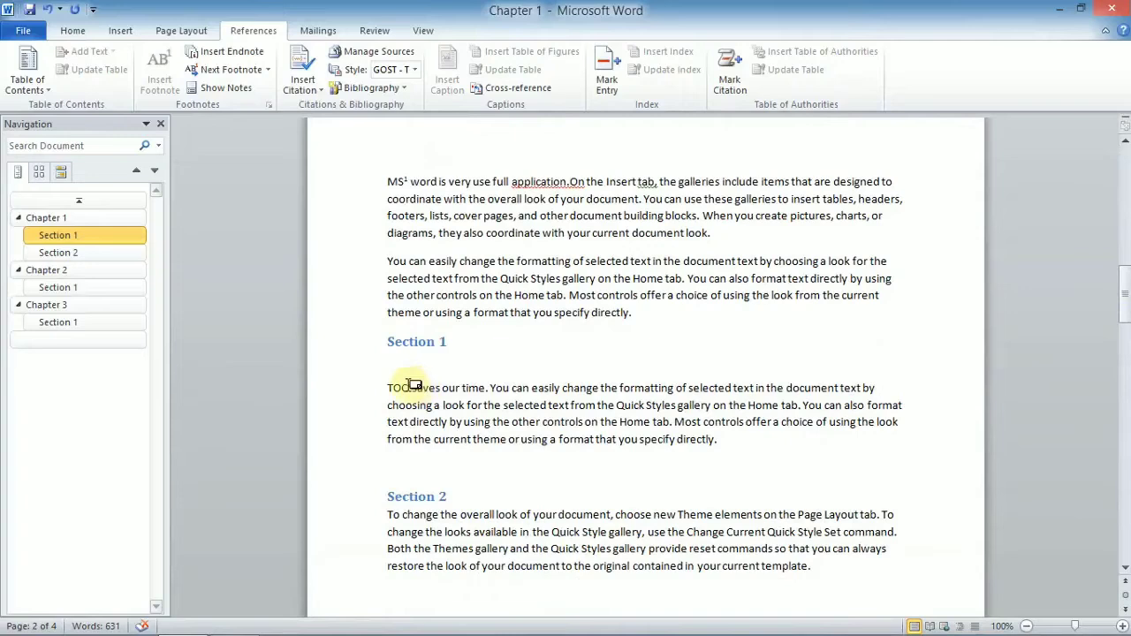
mouse_move(404, 387)
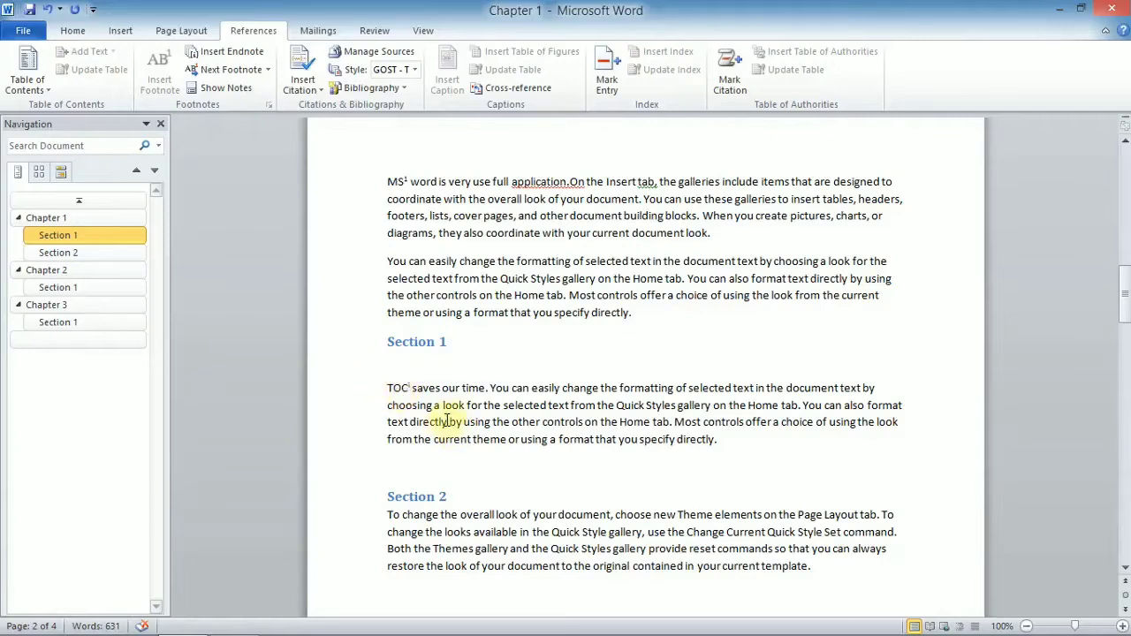
Insert a second footnote after "directly." at the end of the Section 1 paragraph in Chapter 1.
scroll(446, 420, down, 3)
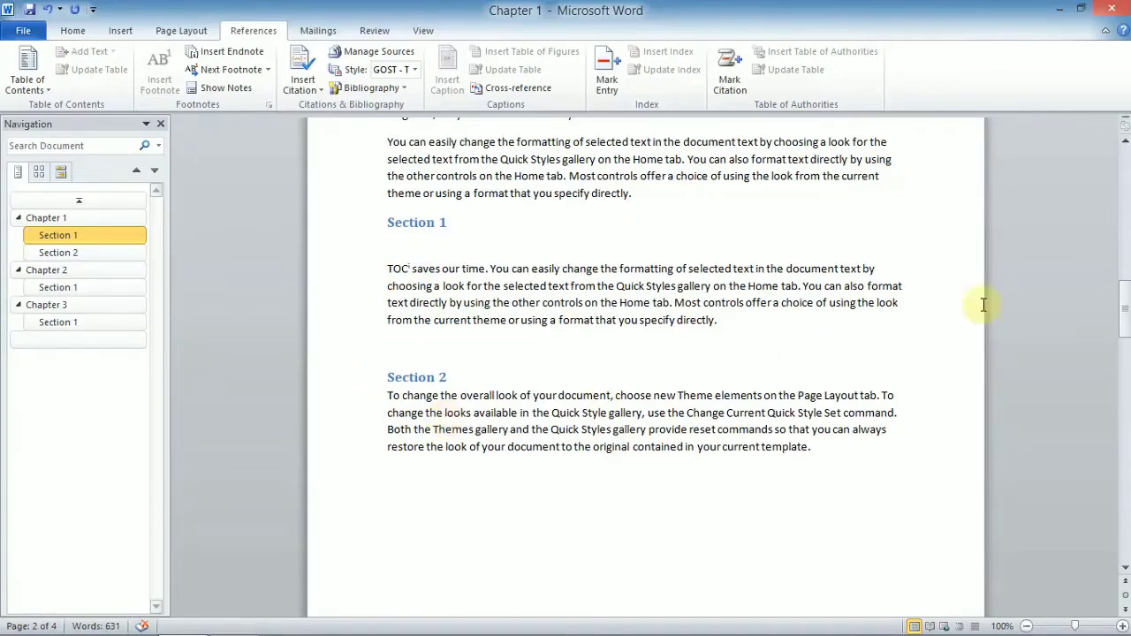
mouse_move(1123, 311)
mouse_down()
mouse_move(1123, 329)
mouse_move(1123, 294)
mouse_up()
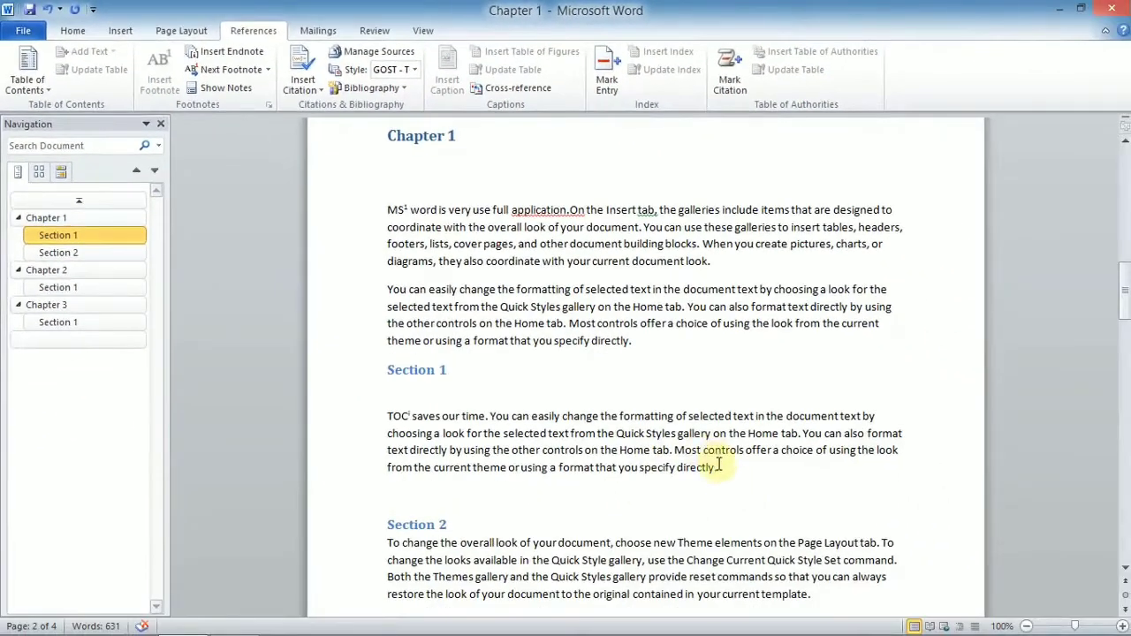
drag(719, 464, 705, 466)
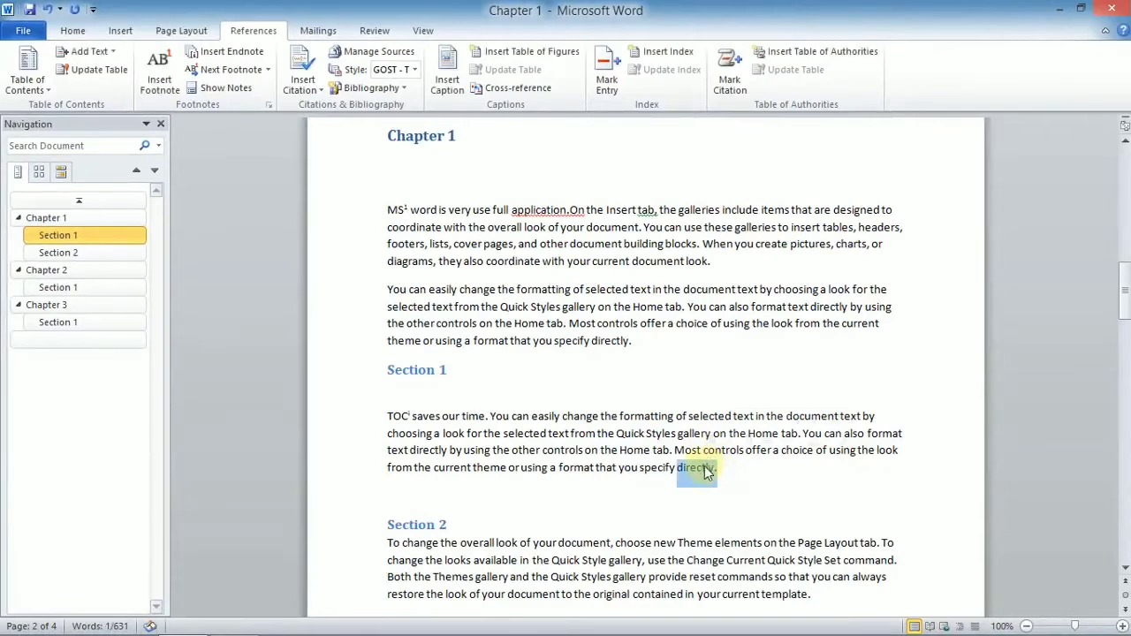
click(719, 466)
click(159, 78)
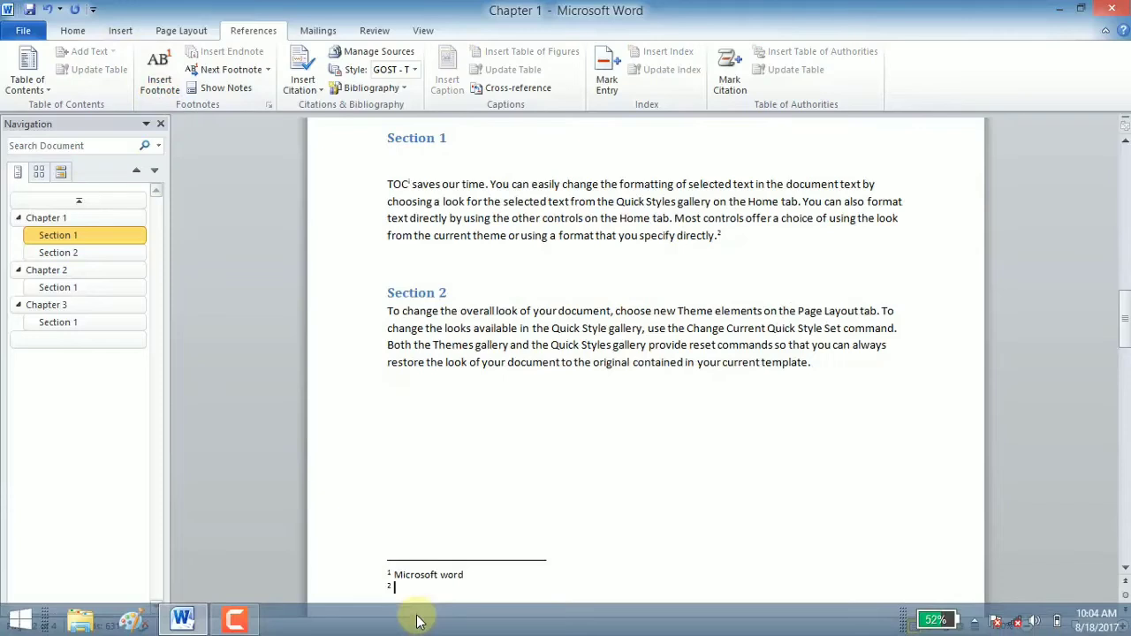
Jump from the opening paragraph of Chapter 1 to the next footnote reference and back to the previous footnote reference at "MS".
scroll(494, 437, up, 6)
scroll(495, 437, down, 1)
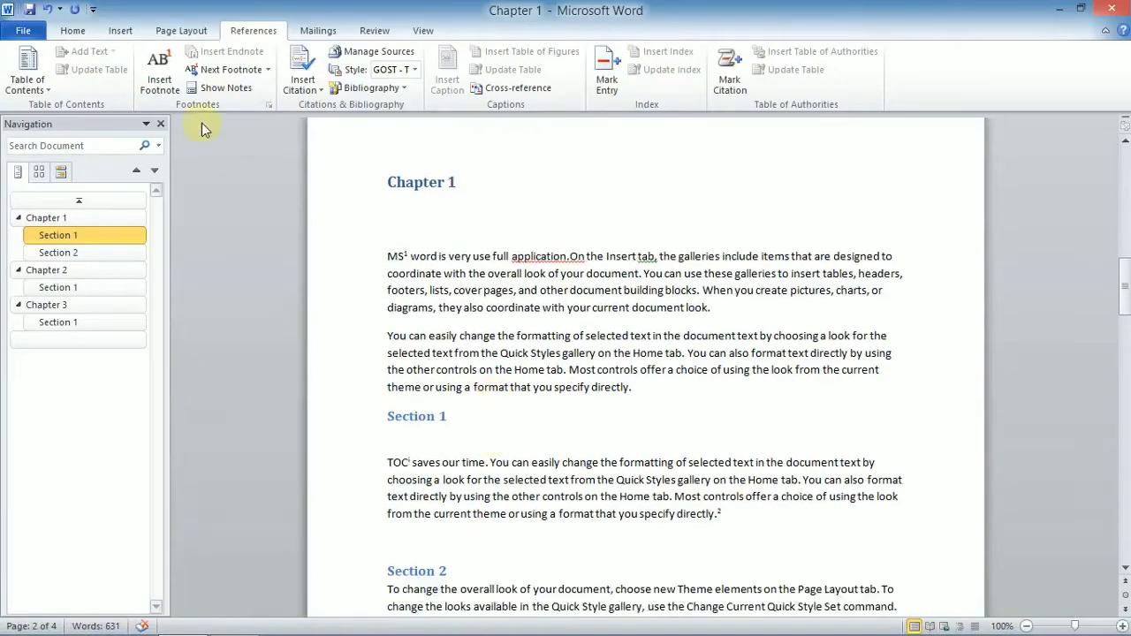
click(620, 290)
click(232, 70)
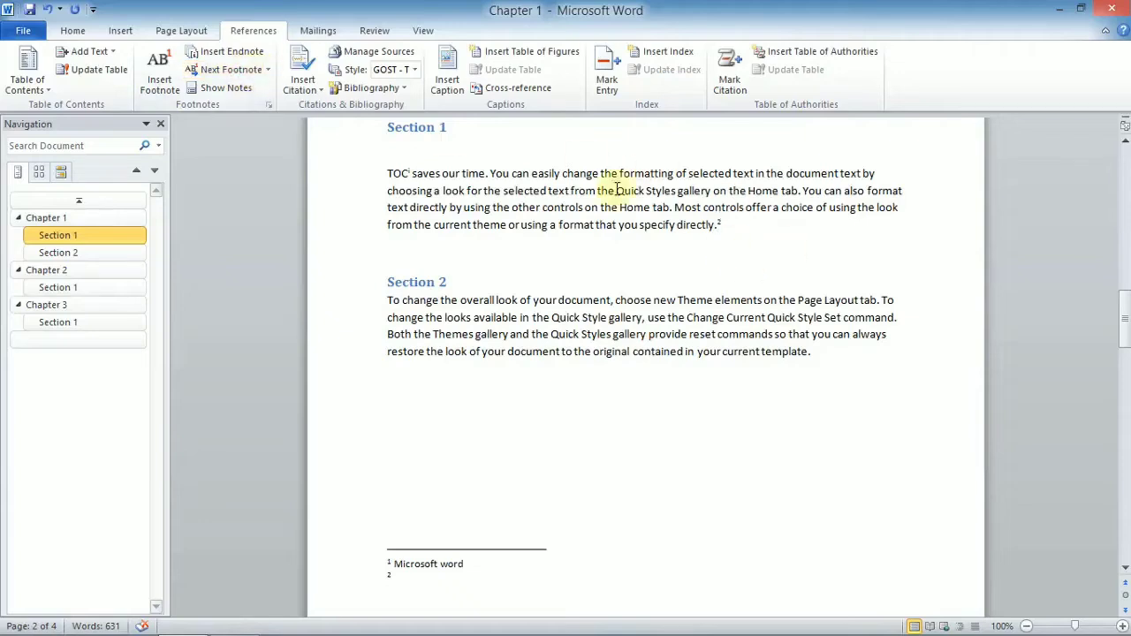
click(266, 69)
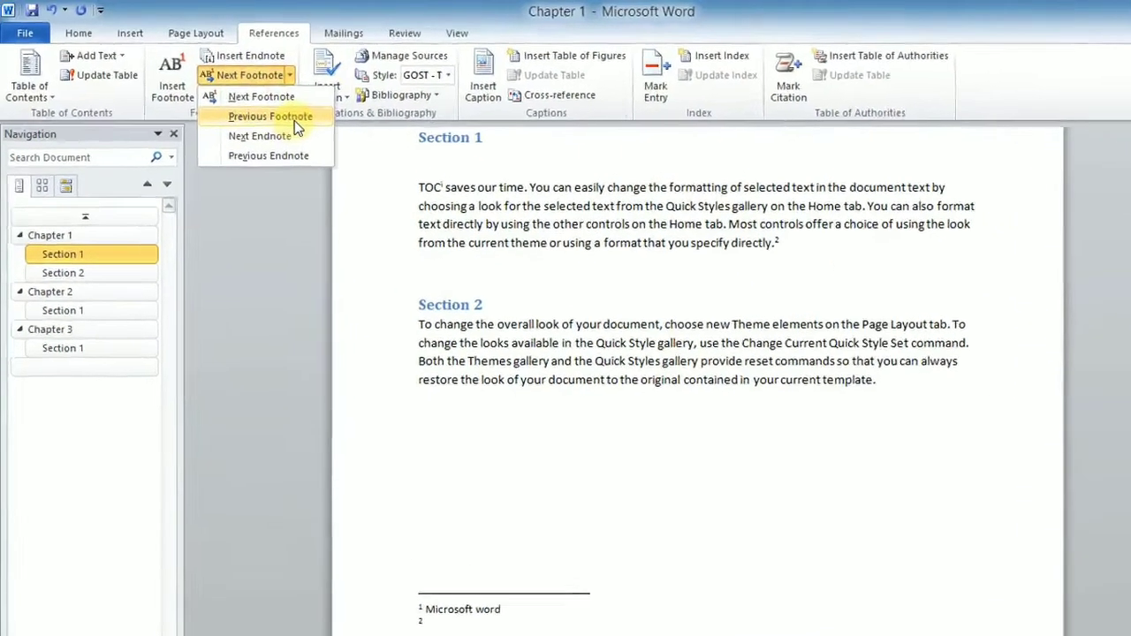
click(250, 106)
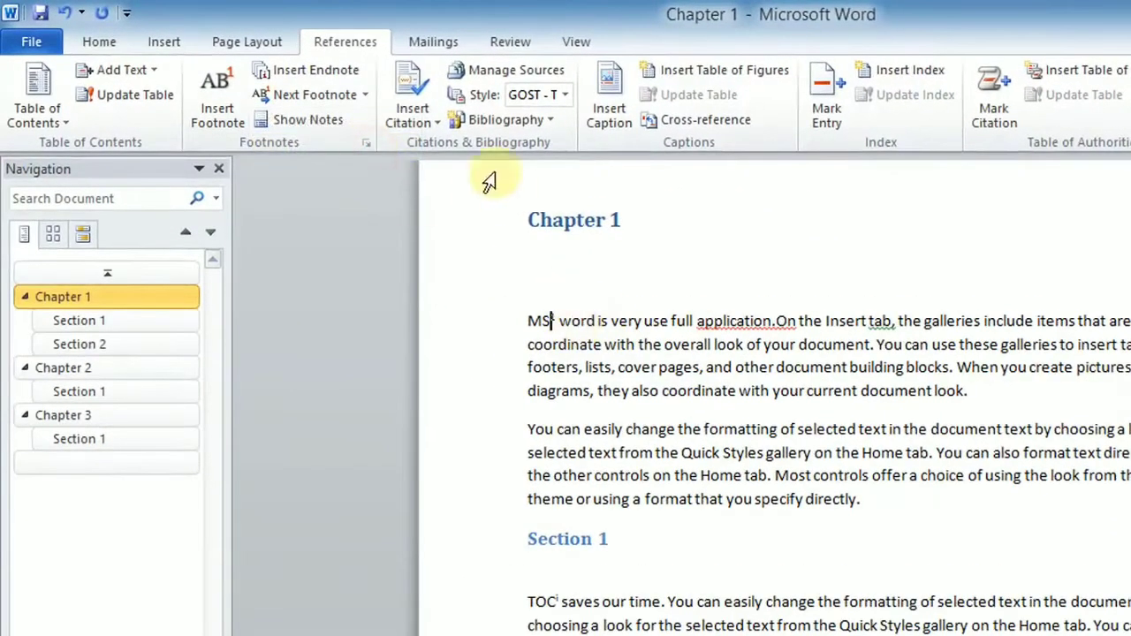
click(366, 95)
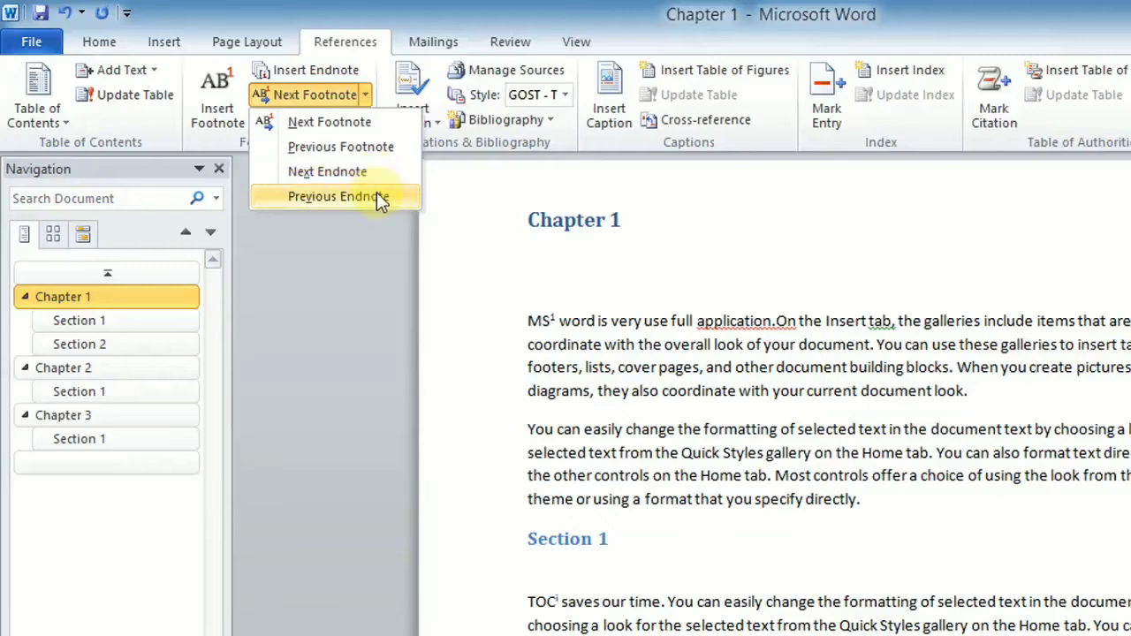
click(489, 242)
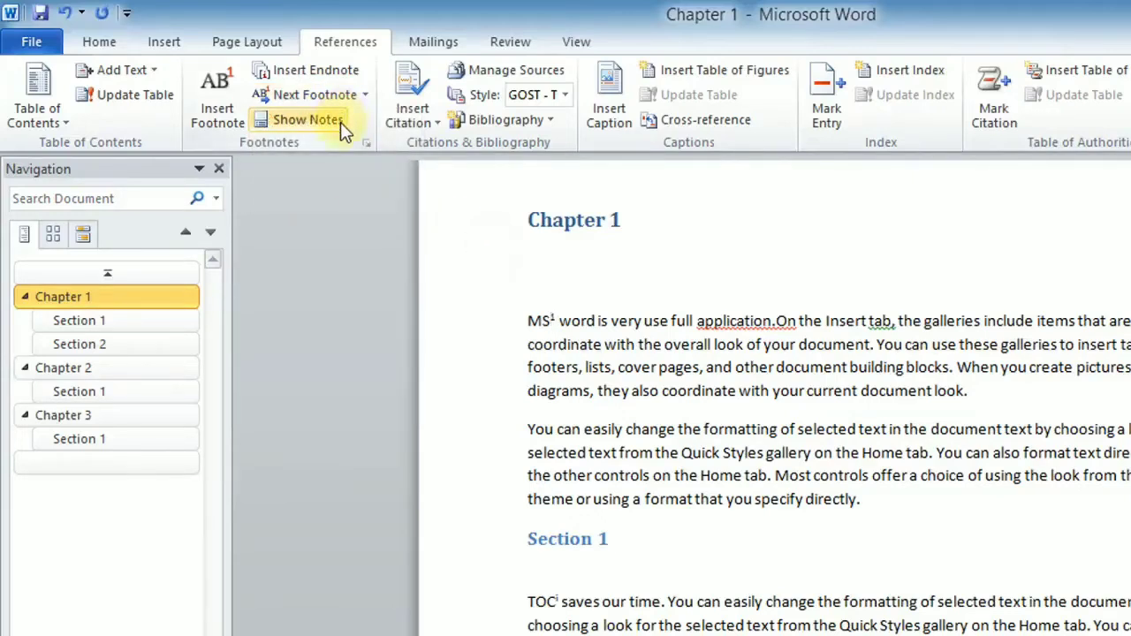
Show the document's notes with the footnote area selected and examine the footnotes at the end of the Chapter 1 page.
click(337, 126)
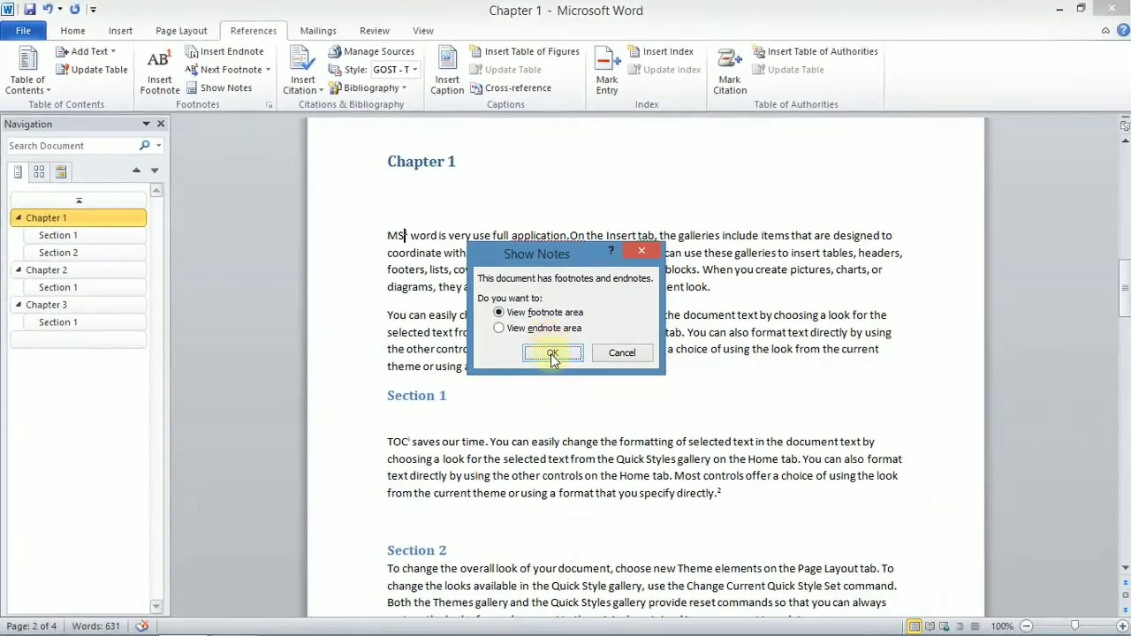
click(556, 353)
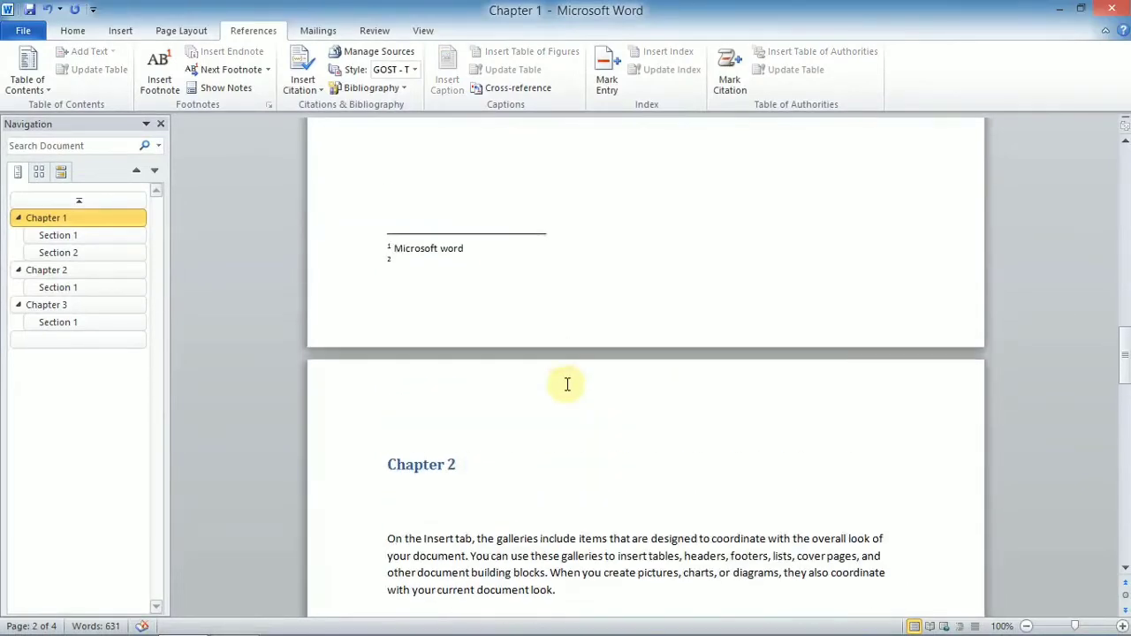
scroll(567, 384, up, 4)
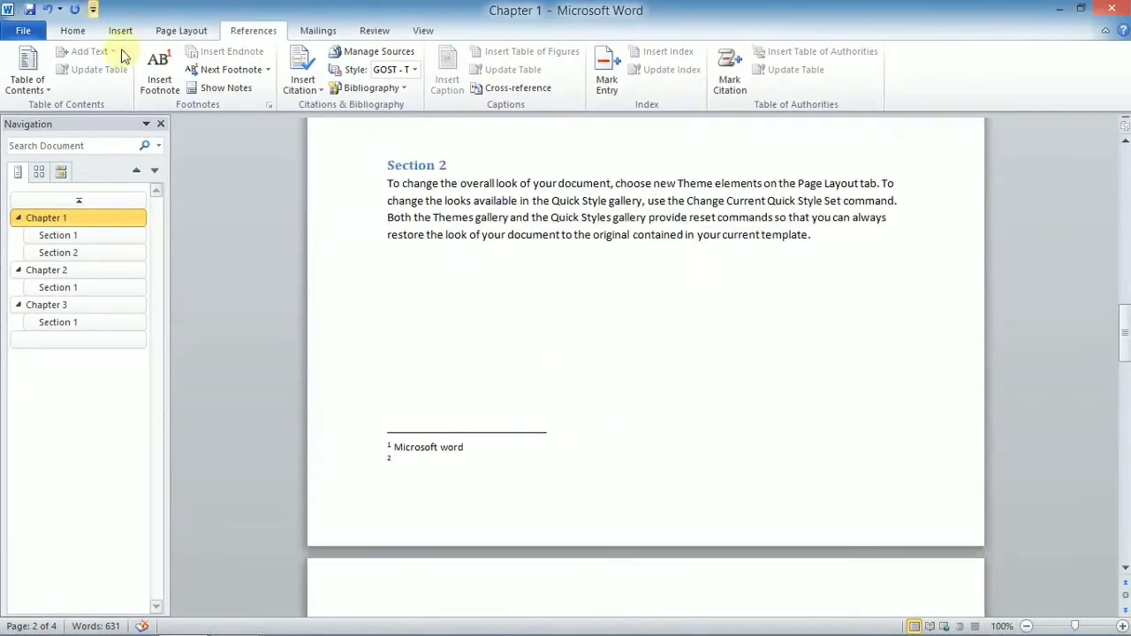
Start a new citation source of type Book Section before "current document look" in the opening paragraph of Chapter 1.
scroll(596, 344, up, 17)
scroll(596, 346, down, 8)
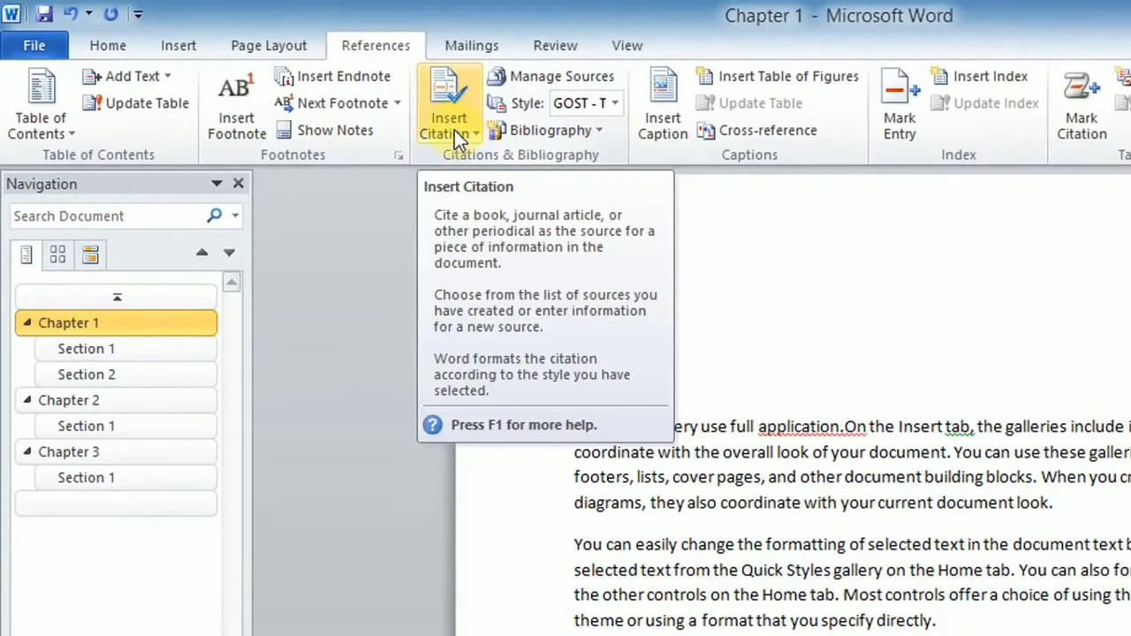
click(454, 131)
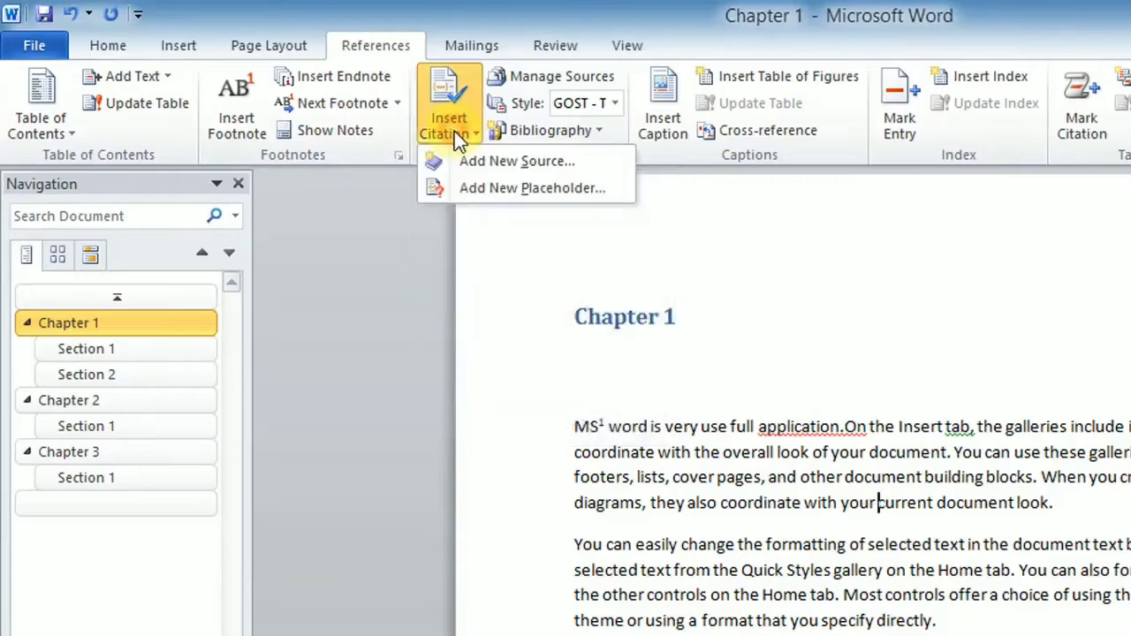
click(492, 166)
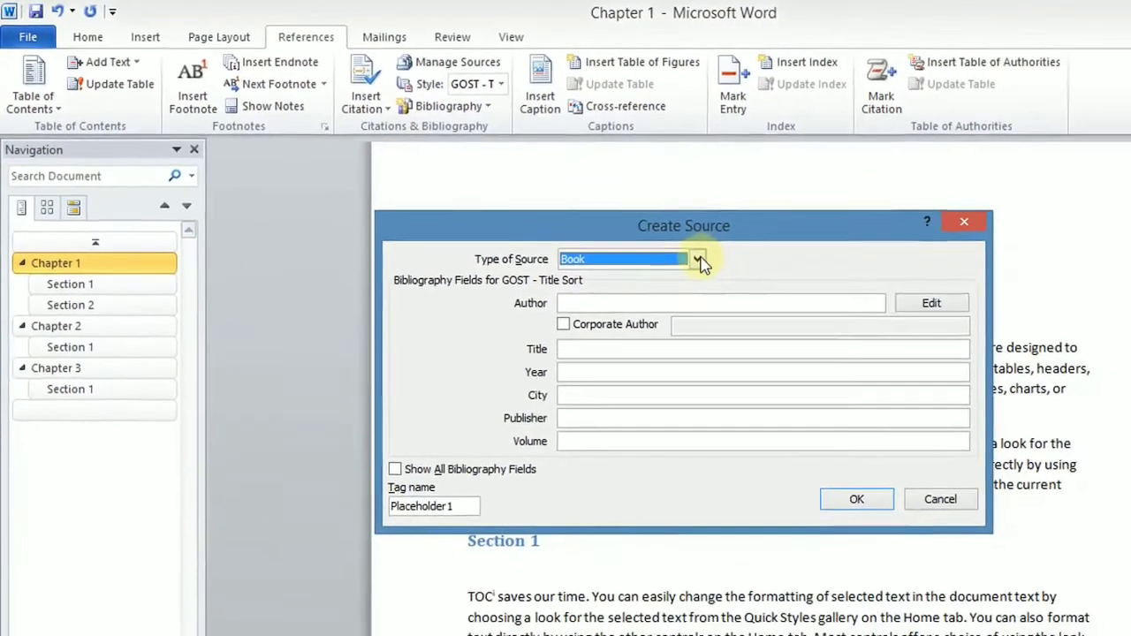
click(855, 318)
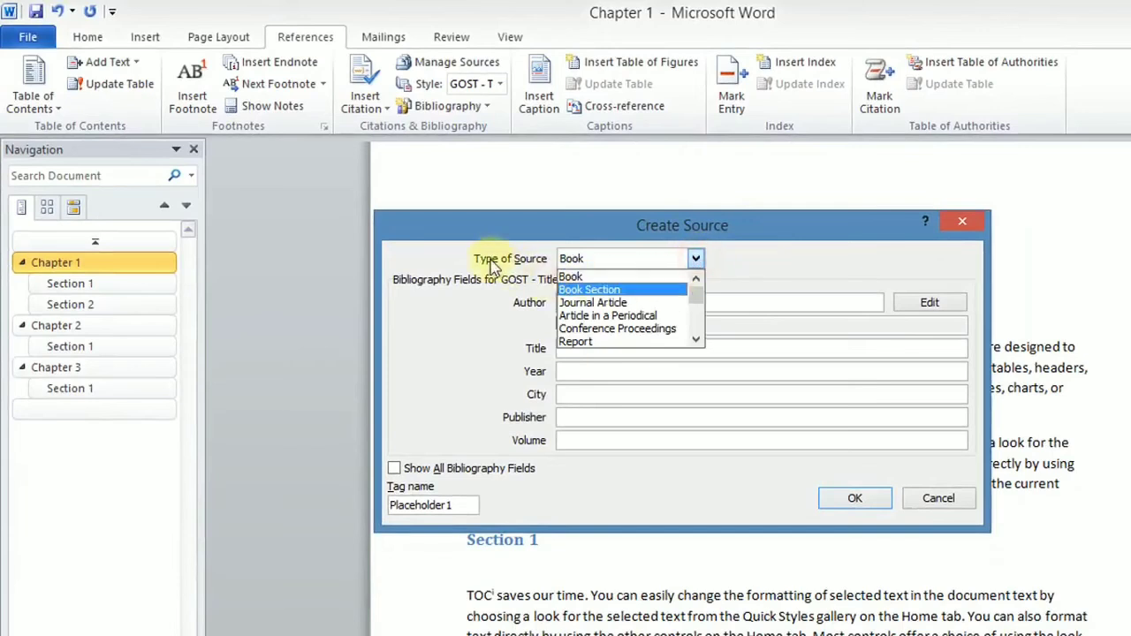
click(611, 290)
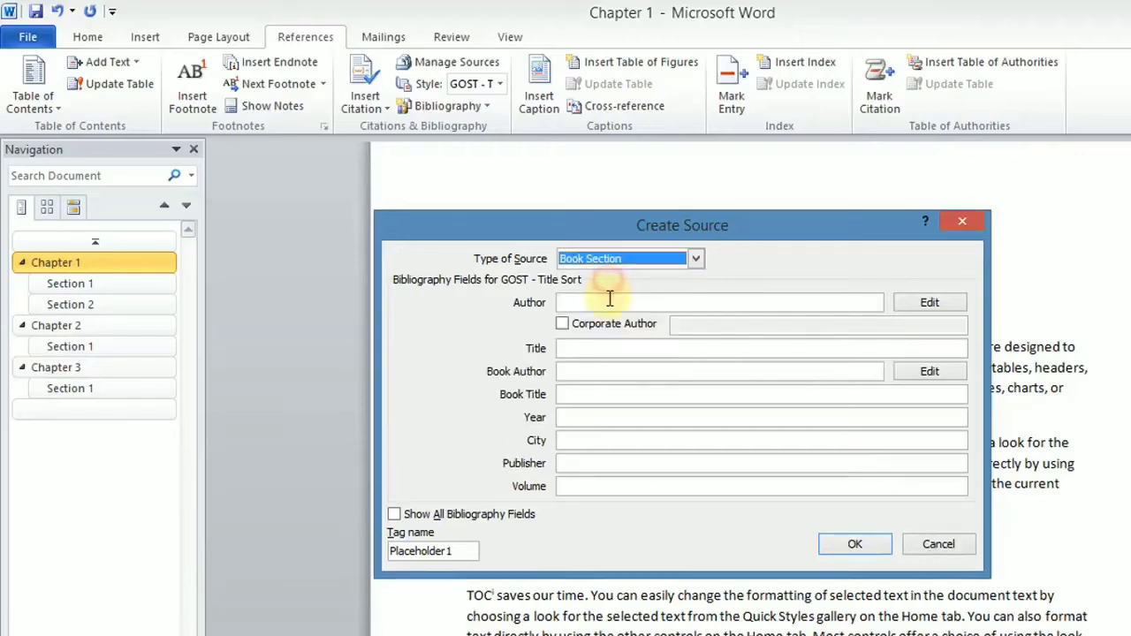
Fill in the source's author name, title "basics of computer", book author name and book title "concept of computer".
click(776, 302)
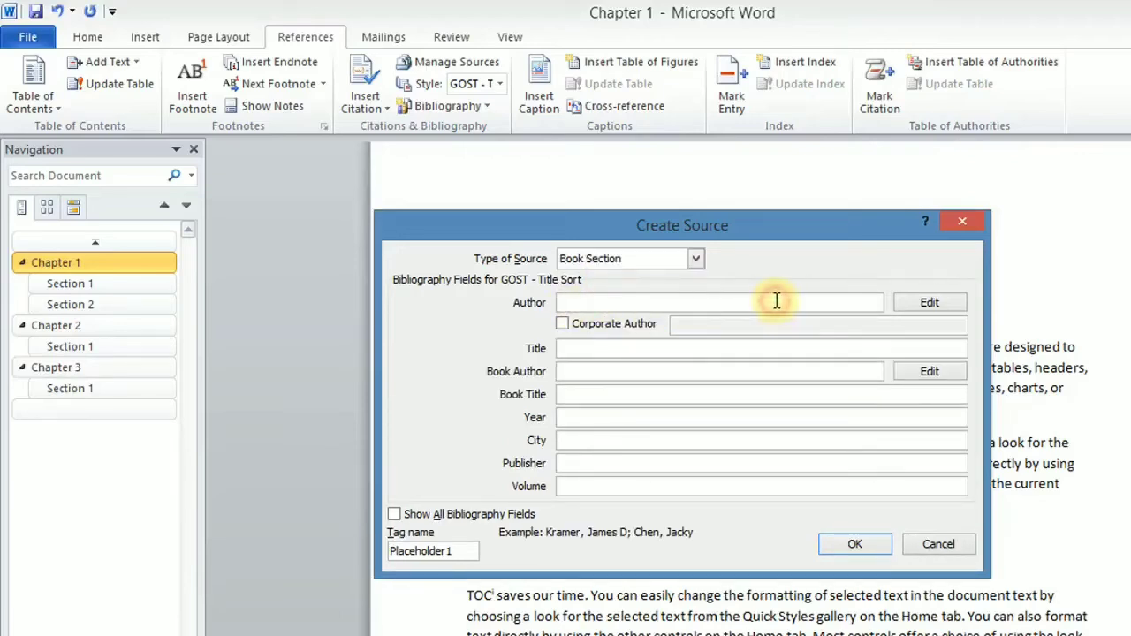
text(amit)
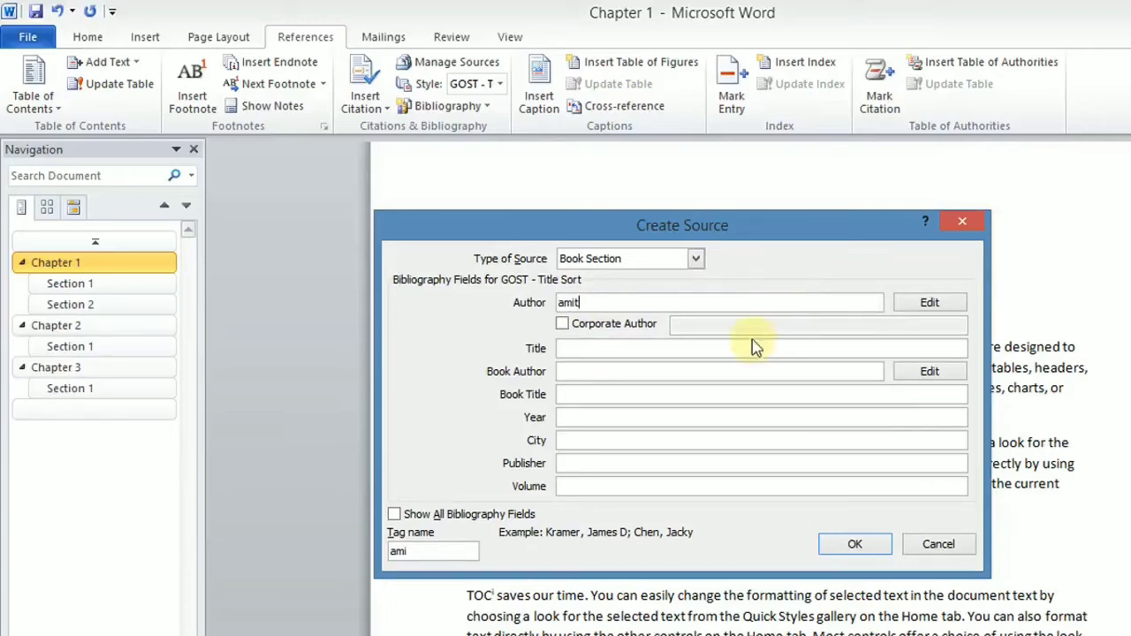
click(624, 348)
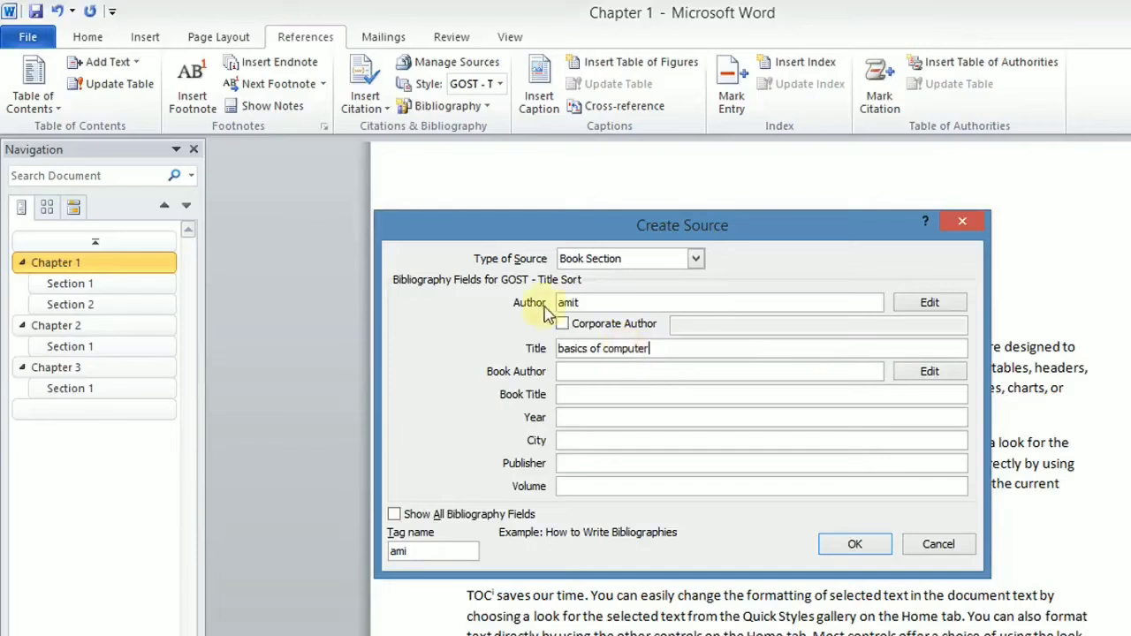
click(585, 371)
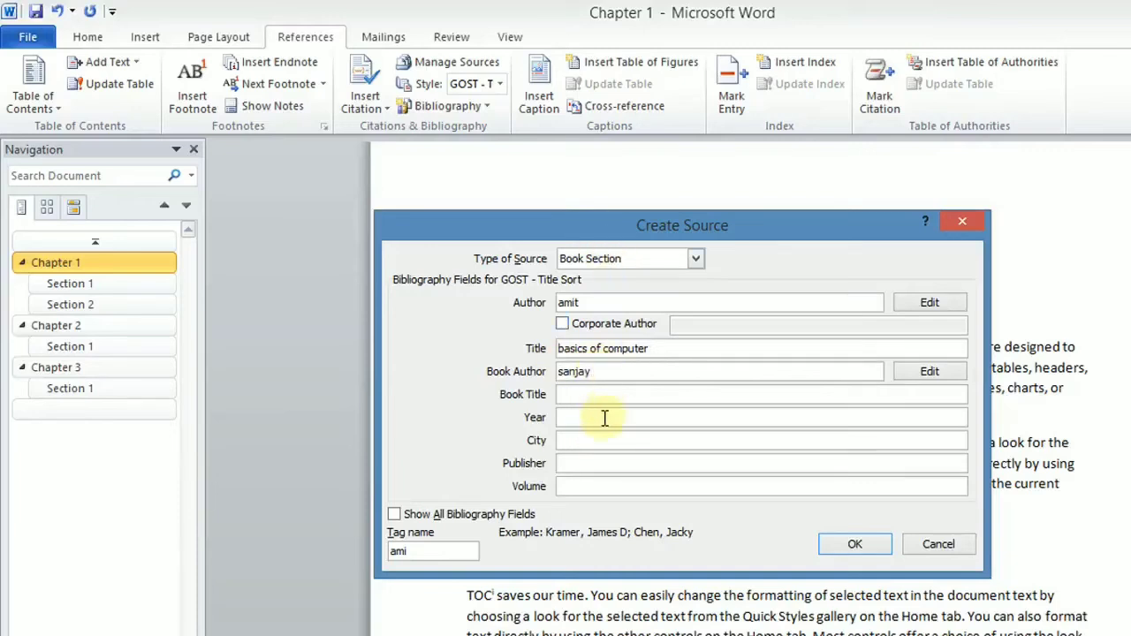
click(612, 395)
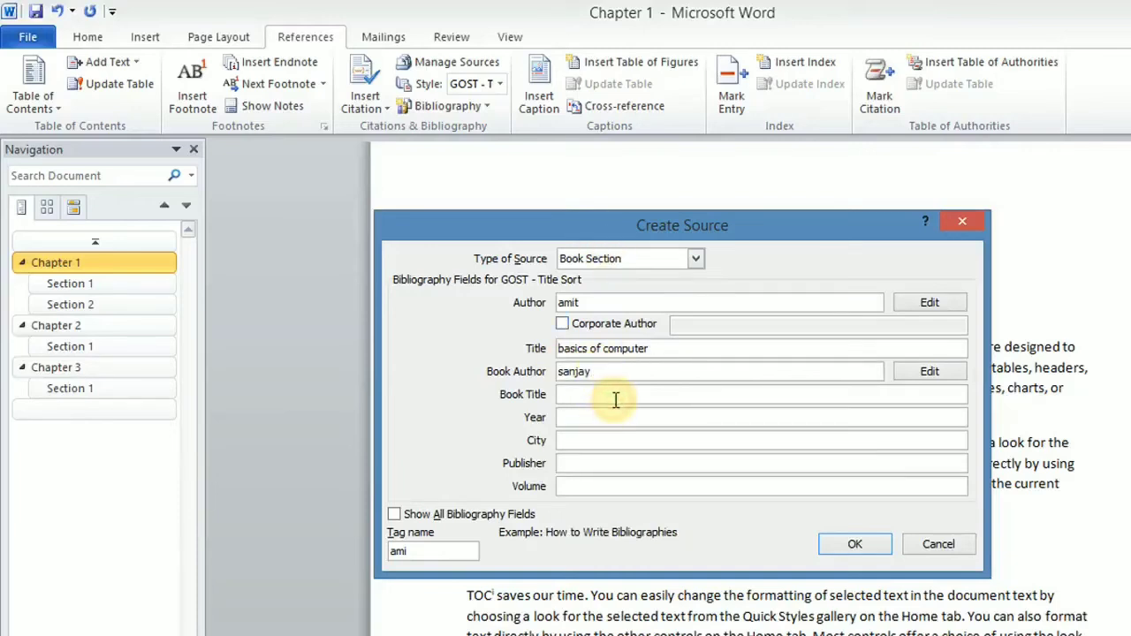
text(concept of computer)
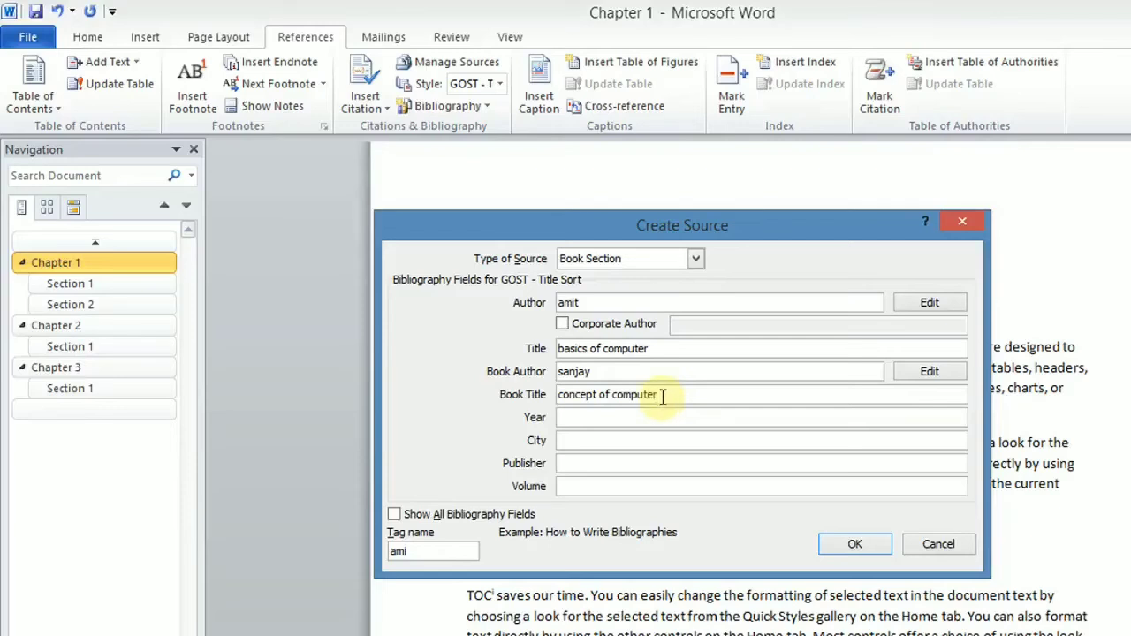
Complete the source with year 2000, city Delhi and publisher "jk", and insert its citation.
click(663, 417)
text(2000)
click(643, 439)
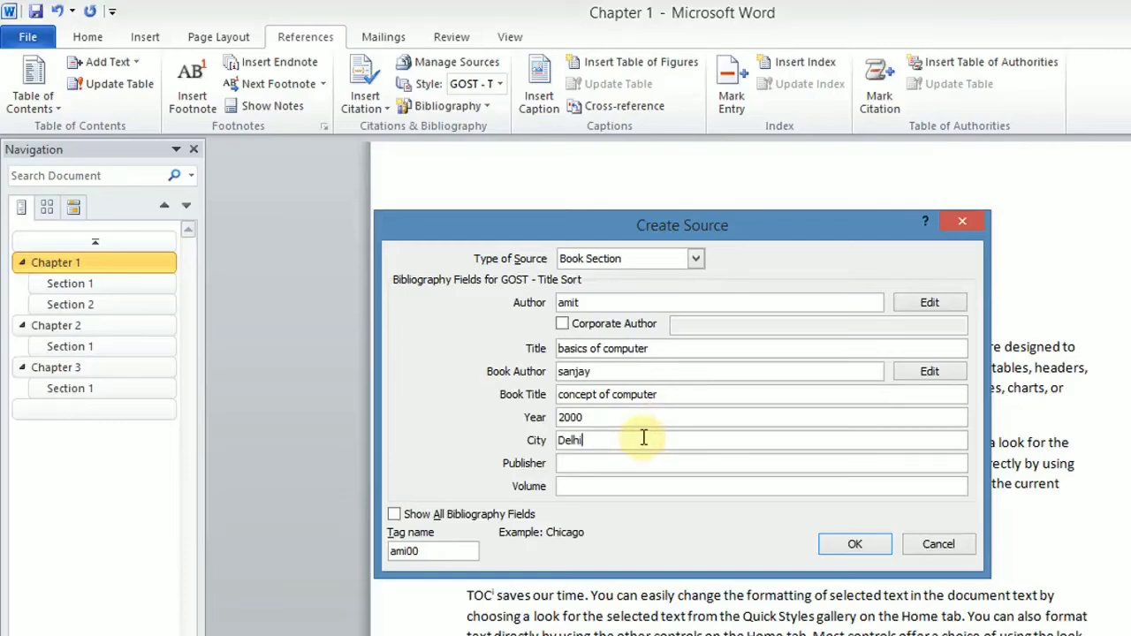
click(643, 457)
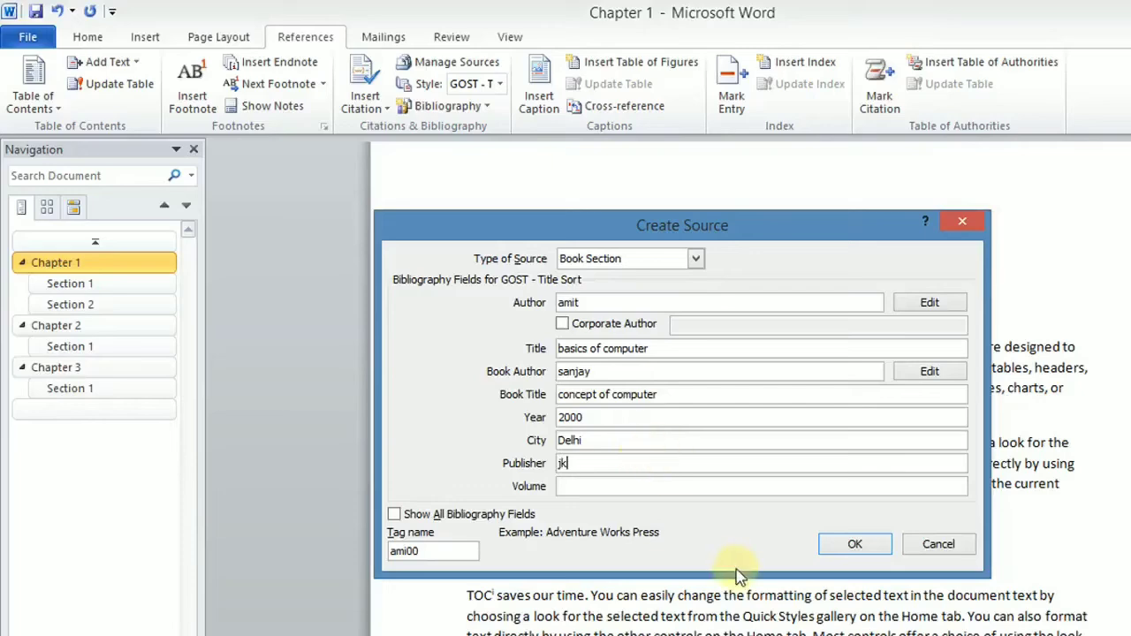
click(875, 545)
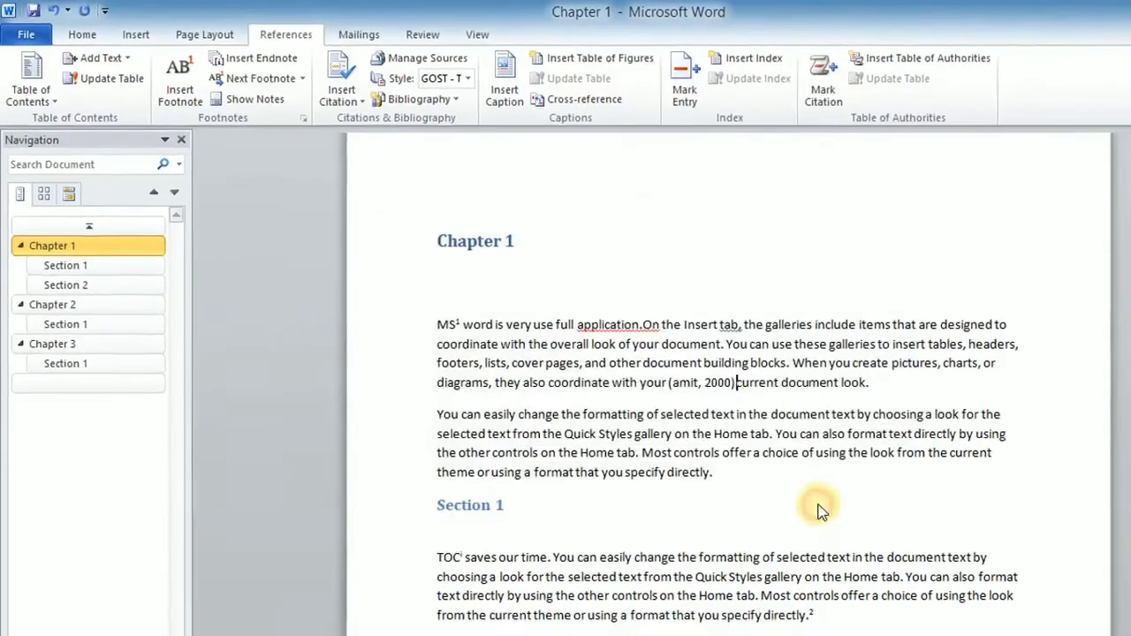
Add an empty line below the "Table Of Content" endnote on the last page.
scroll(540, 199, down, 20)
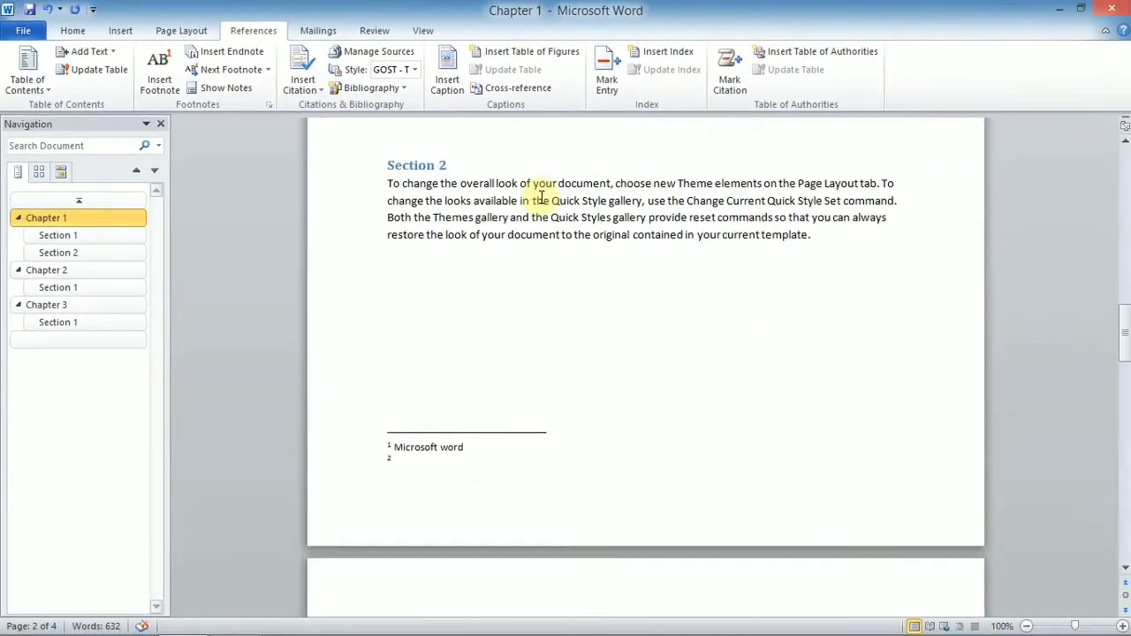
drag(1126, 415, 1125, 399)
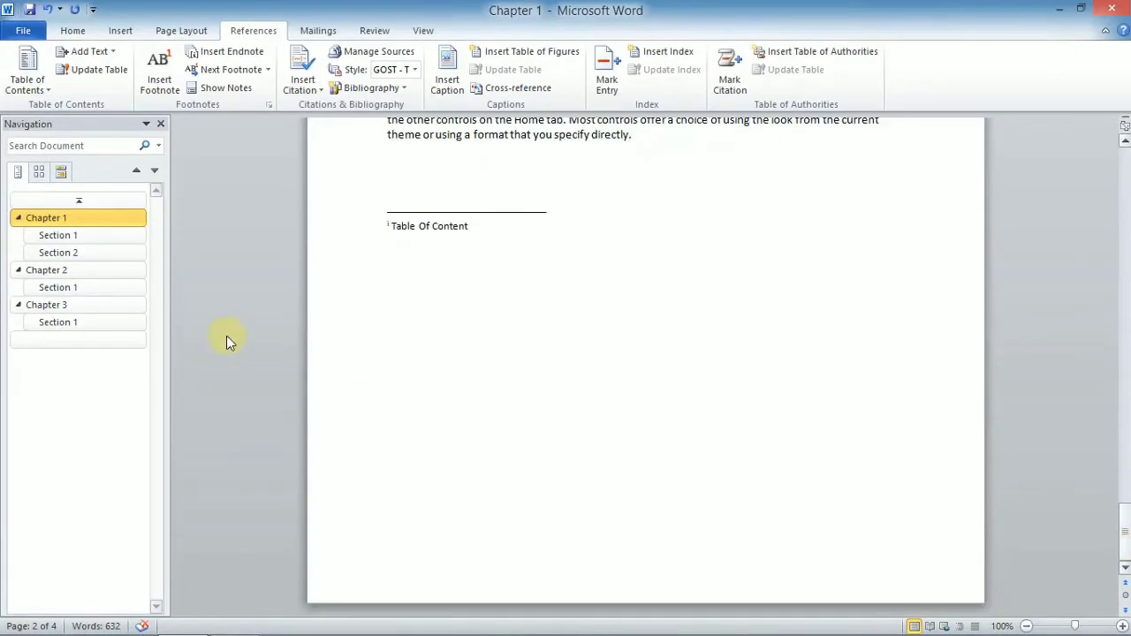
click(399, 316)
click(479, 214)
click(490, 234)
key(Return)
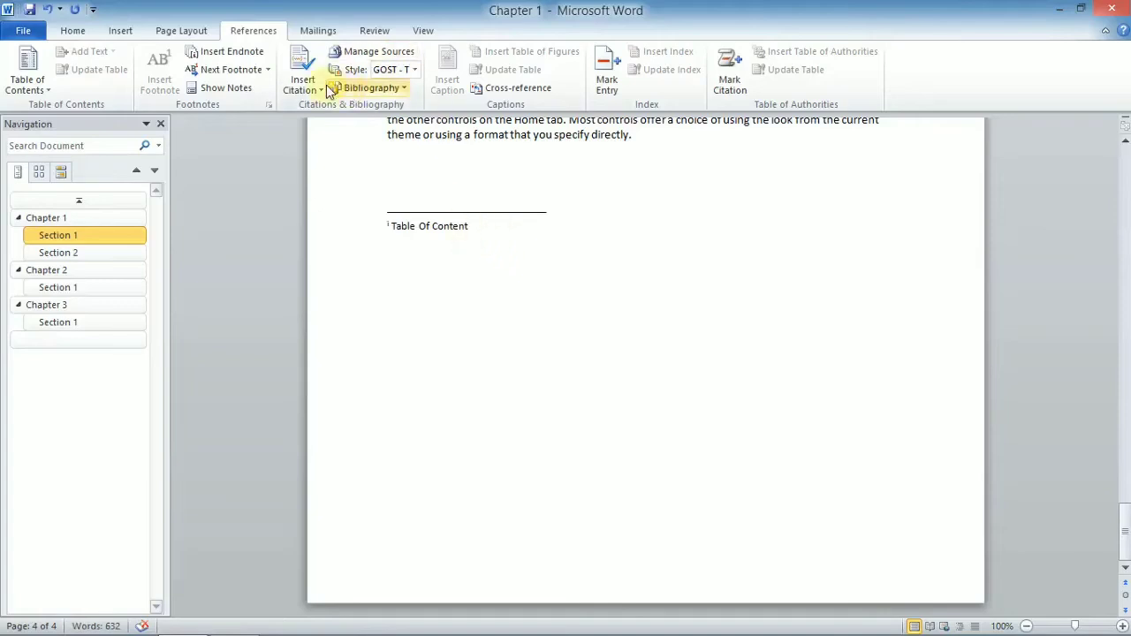
Review the "basics of computer" source and its editable fields in the Source Manager without changing them.
click(396, 55)
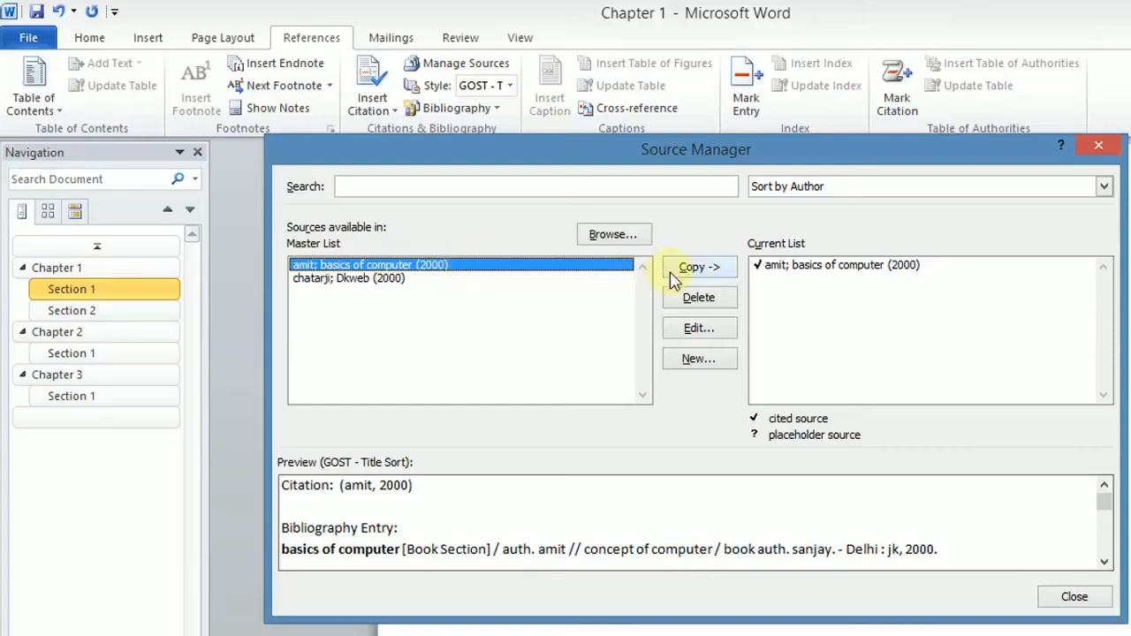
click(714, 334)
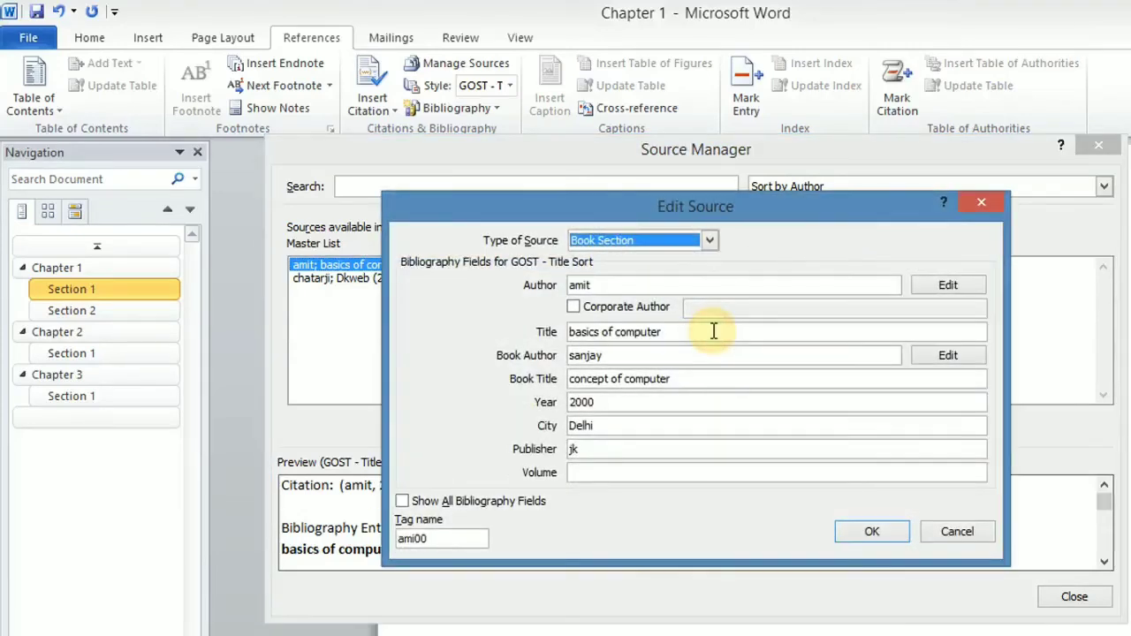
click(975, 198)
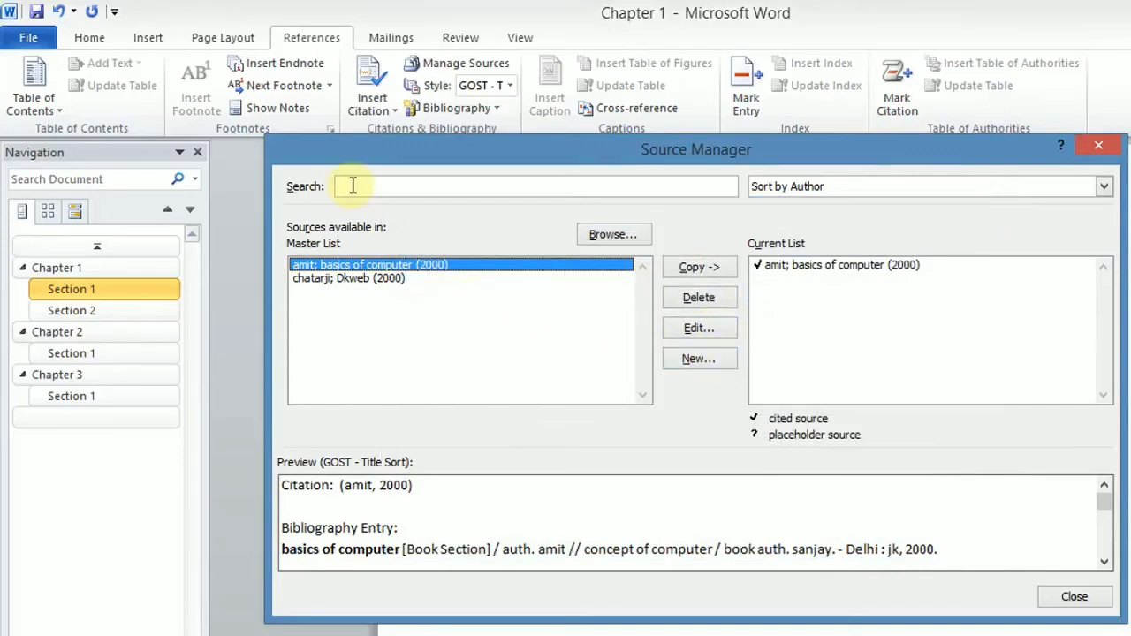
click(1070, 597)
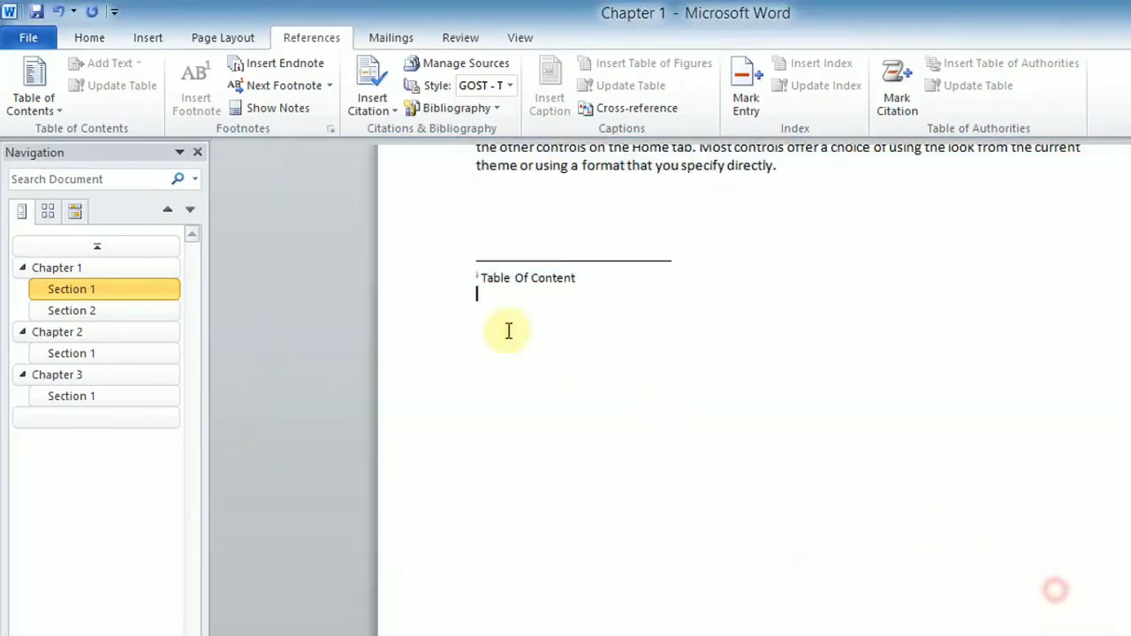
Set the citation style to ISO 690 - Numerical Reference and insert a bibliography on the empty line below the endnote.
click(509, 86)
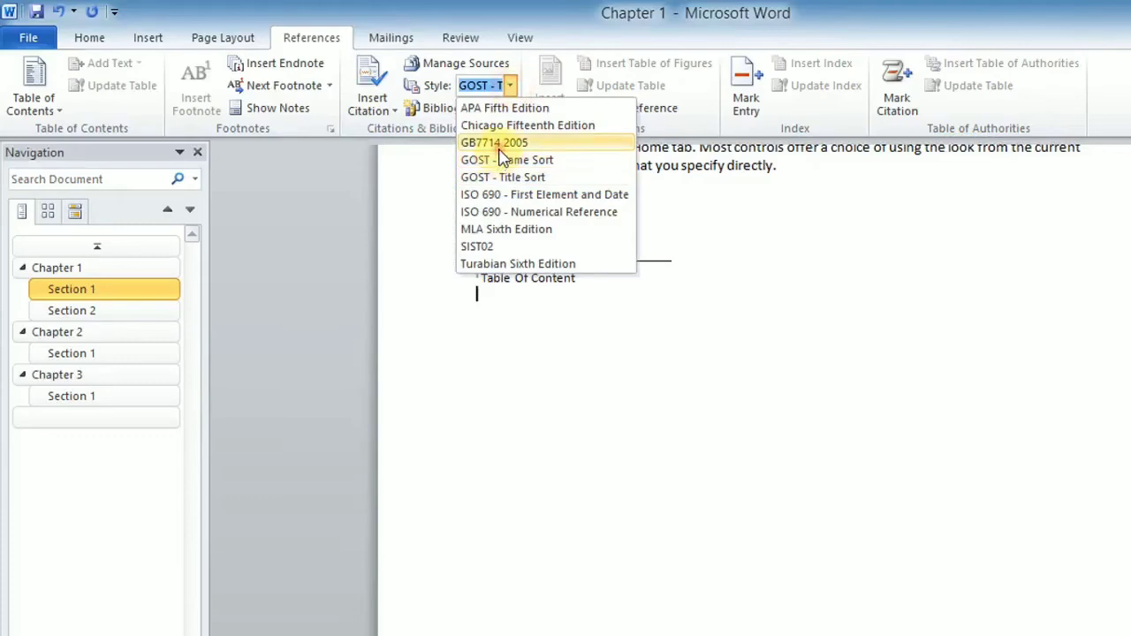
click(499, 146)
click(509, 86)
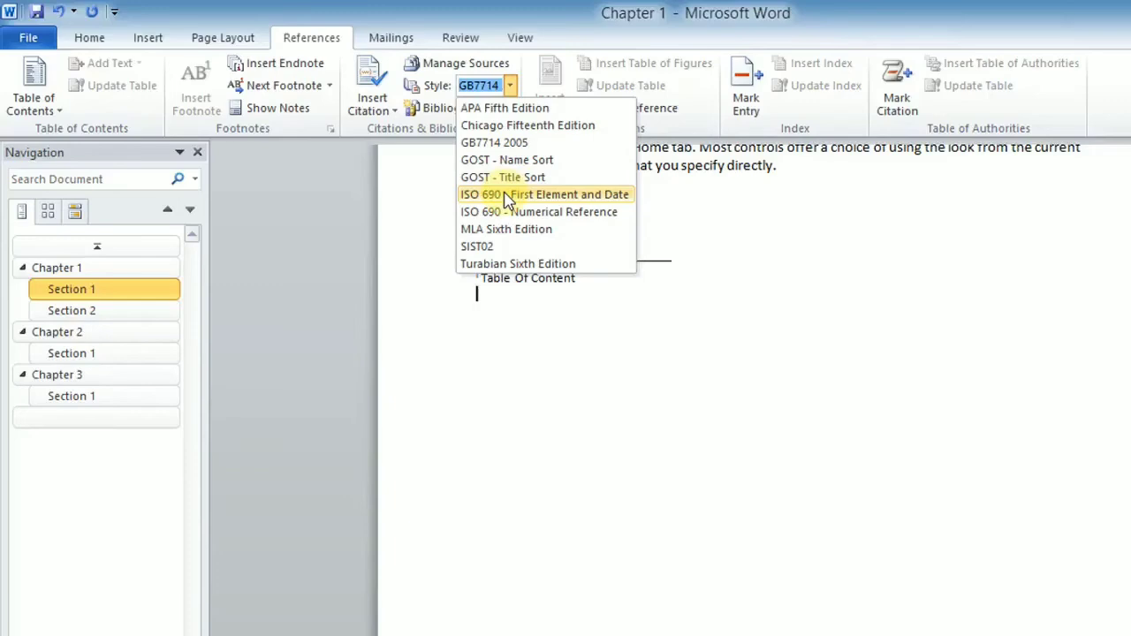
click(508, 215)
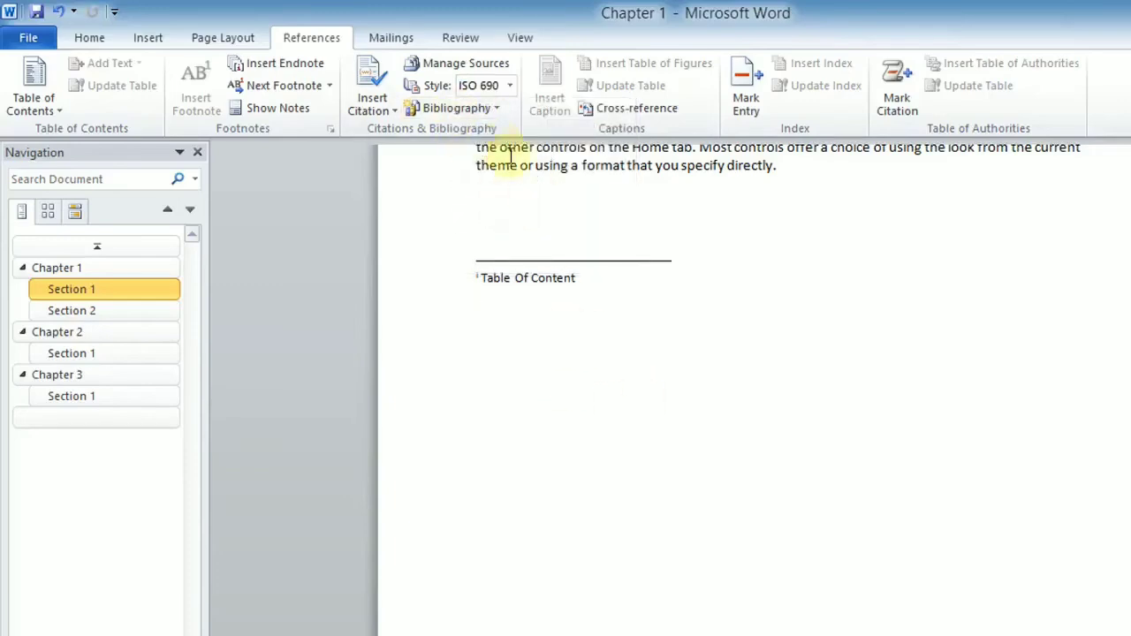
click(475, 108)
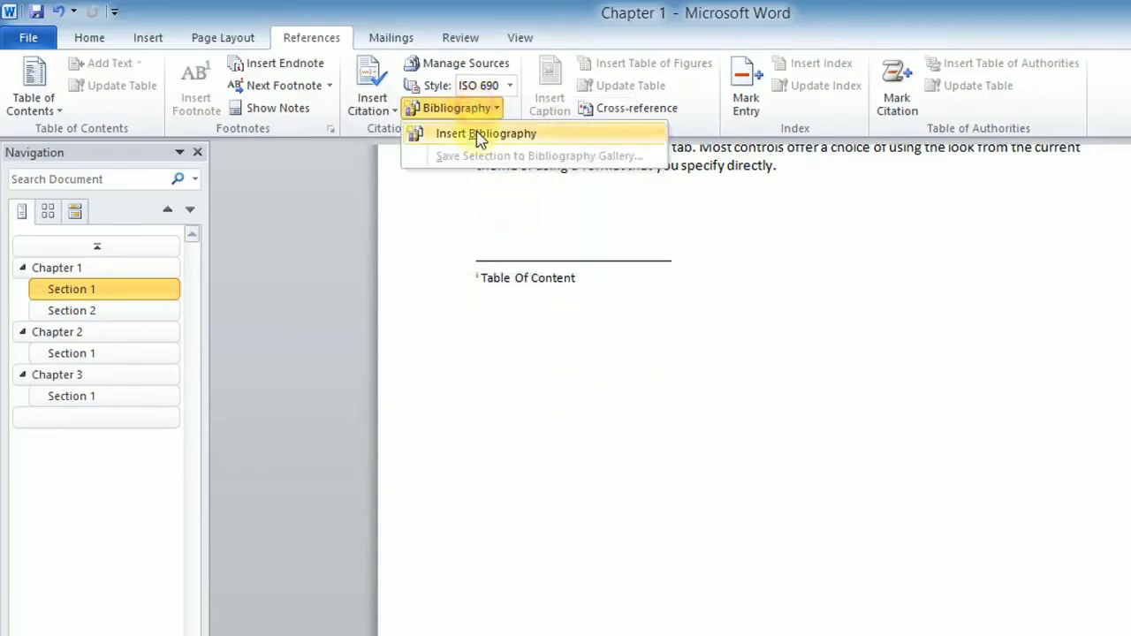
click(477, 135)
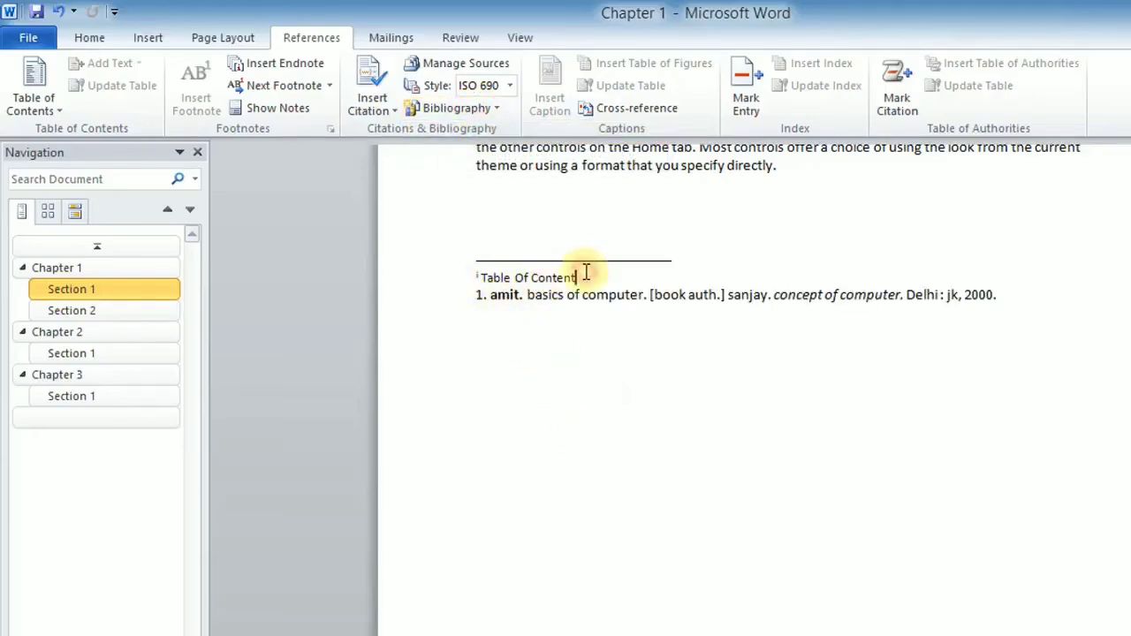
Delete the endnote text "Table Of Content" above the bibliography entry on the last page.
click(585, 273)
key(BackSpace)
key(BackSpace)
key(BackSpace)
key(BackSpace)
key(BackSpace)
key(BackSpace)
key(BackSpace)
key(BackSpace)
key(BackSpace)
key(BackSpace)
key(BackSpace)
key(BackSpace)
key(BackSpace)
key(BackSpace)
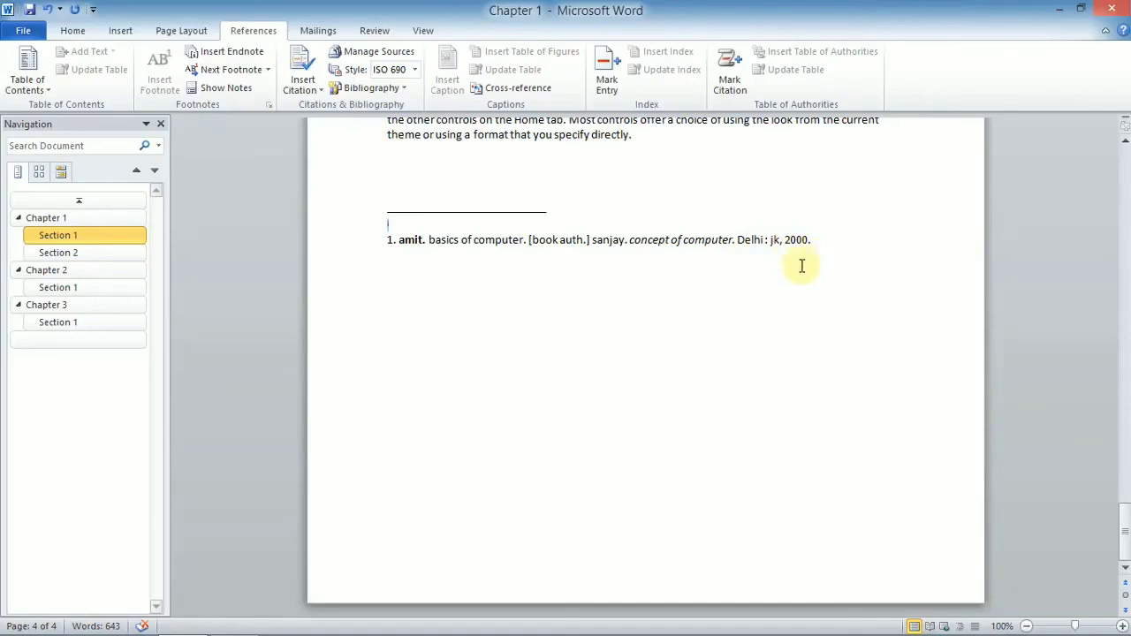
scroll(586, 348, up, 2)
scroll(586, 348, down, 2)
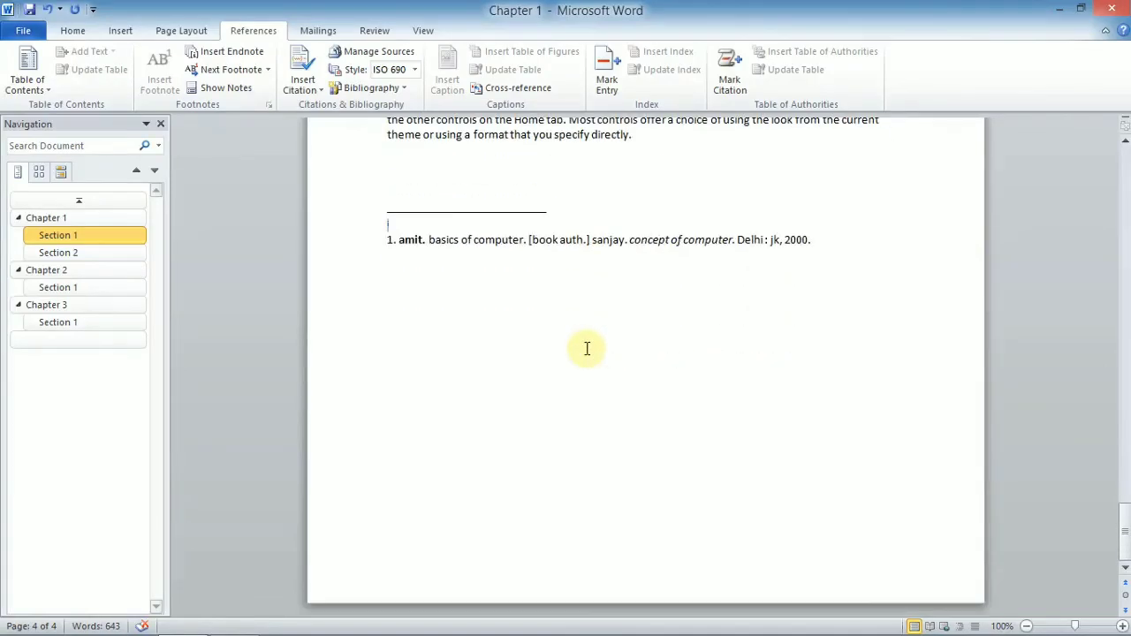